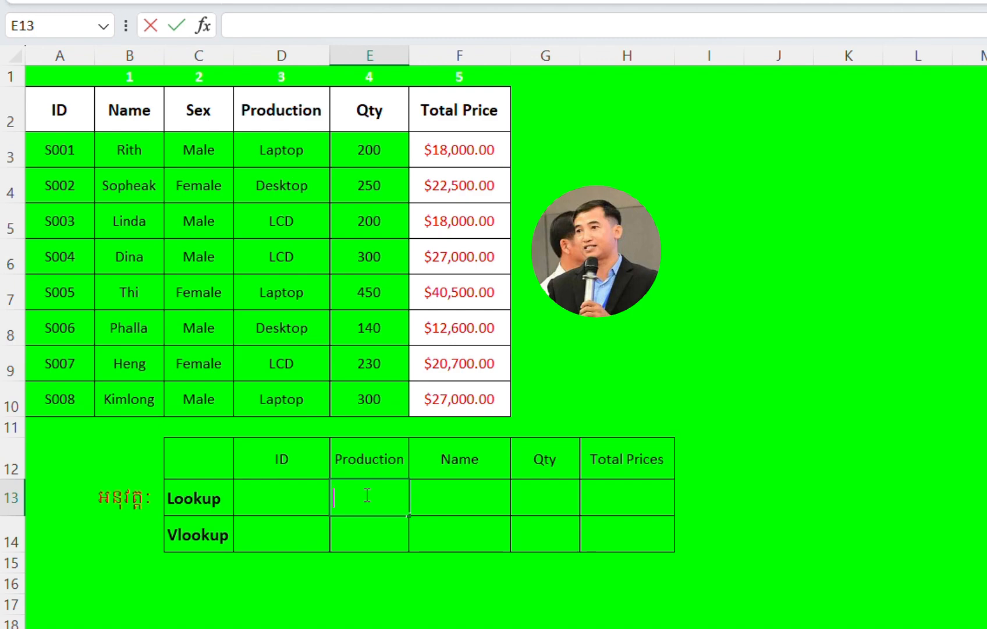
Step: Start a LOOKUP formula in cell E13 with D13 as the lookup value
{"action": "type", "text": "="}
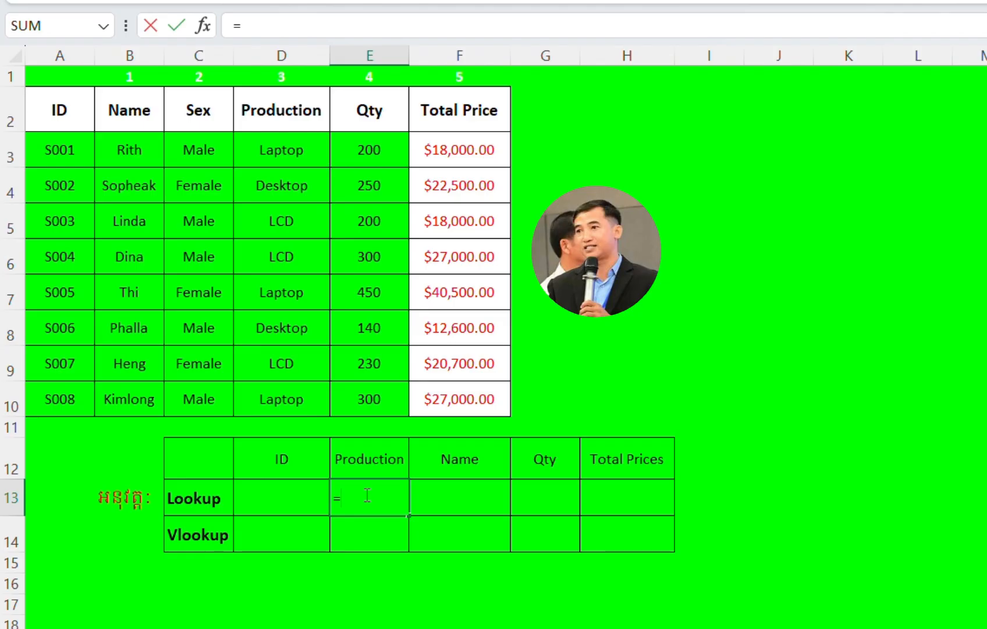
{"action": "type", "text": "loo"}
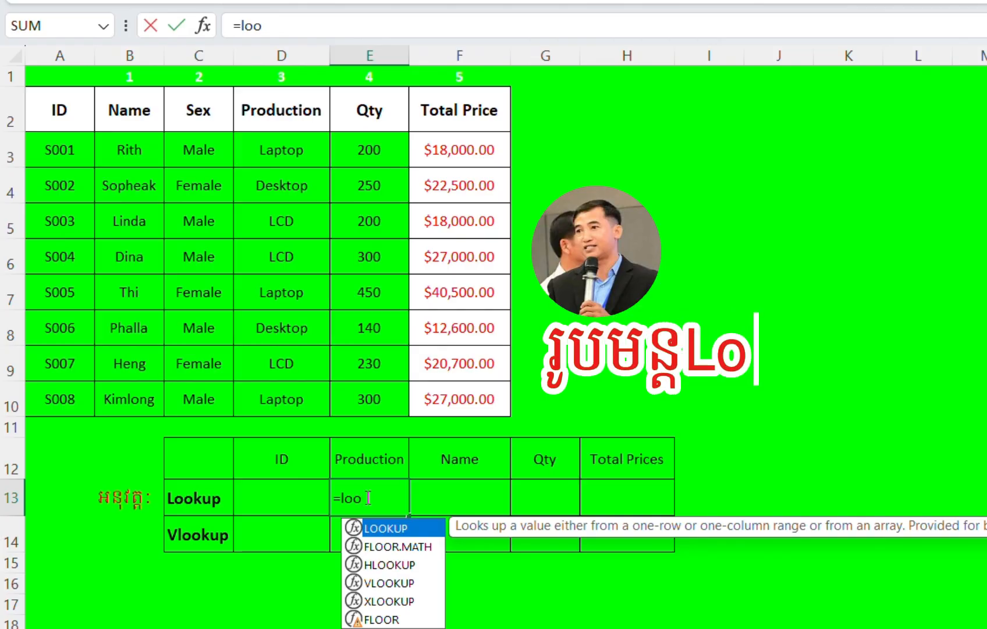
{"action": "double_click", "coordinate": [390, 527]}
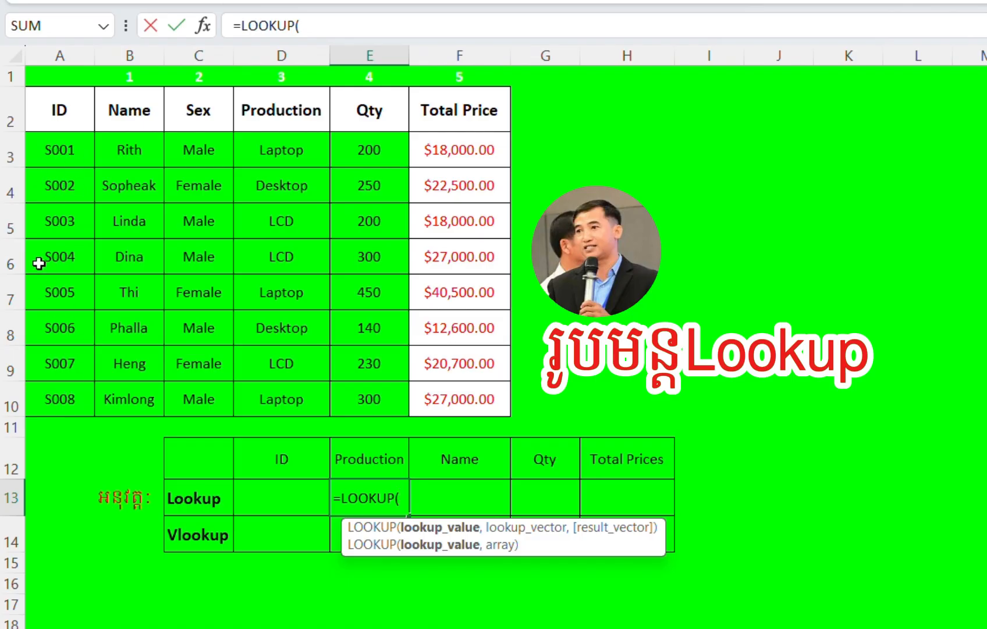
{"action": "left_click", "coordinate": [286, 497]}
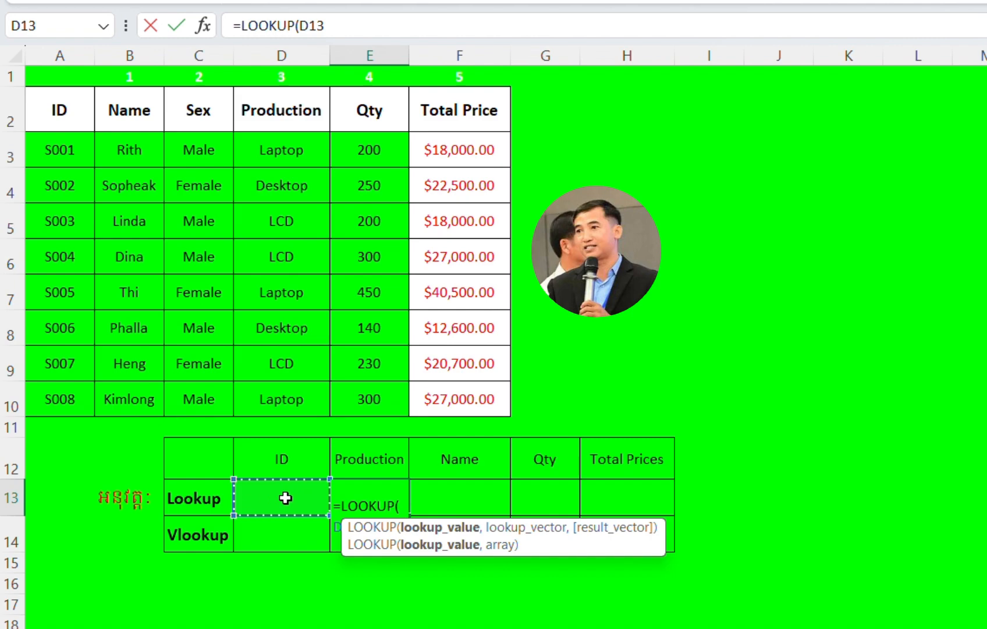
{"action": "left_click", "coordinate": [360, 29]}
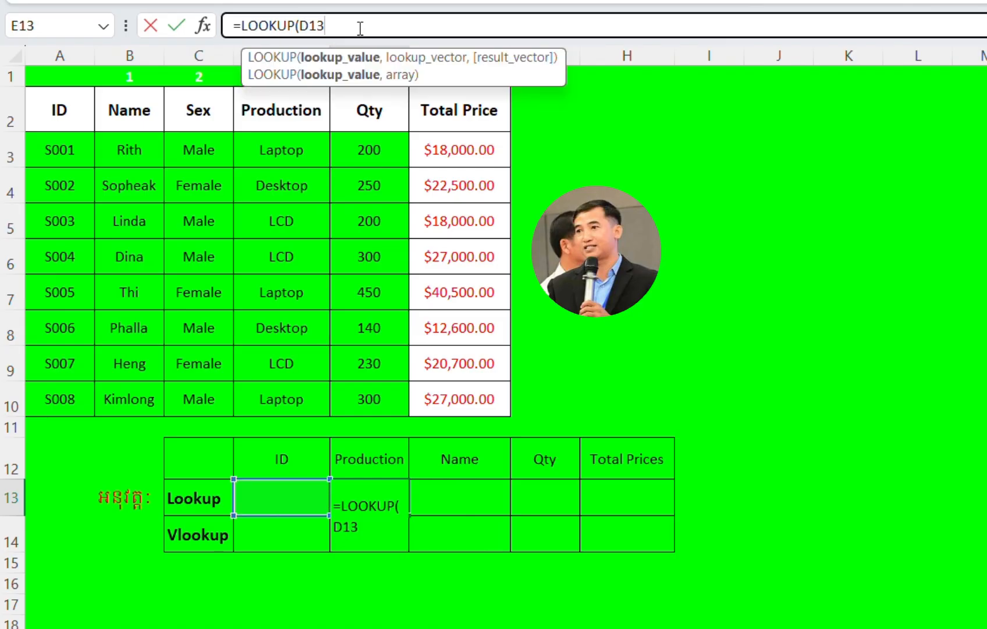
{"action": "type", "text": ","}
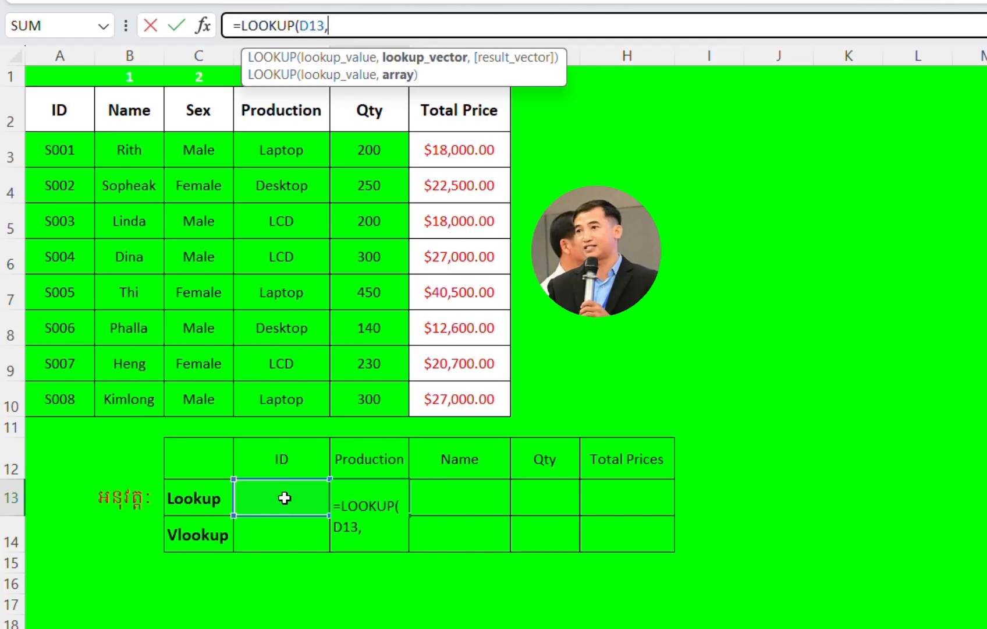
Step: Complete the E13 LOOKUP formula with A3:A10 as the lookup vector and D3:D10 as the result vector
{"action": "left_click", "coordinate": [63, 149]}
{"action": "left_click_drag", "start_coordinate": [66, 166], "coordinate": [73, 391]}
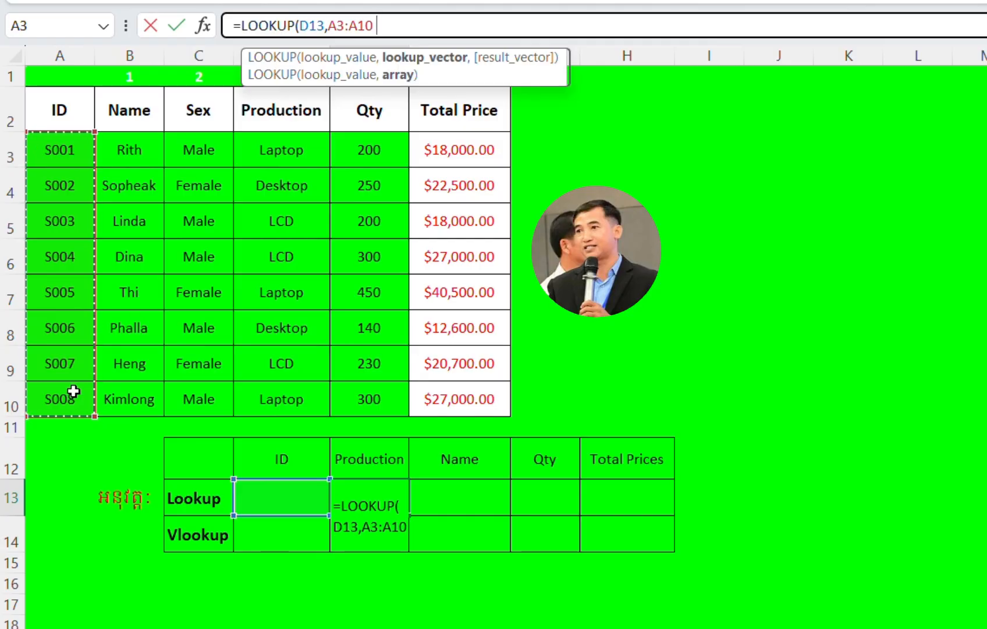
{"action": "type", "text": ","}
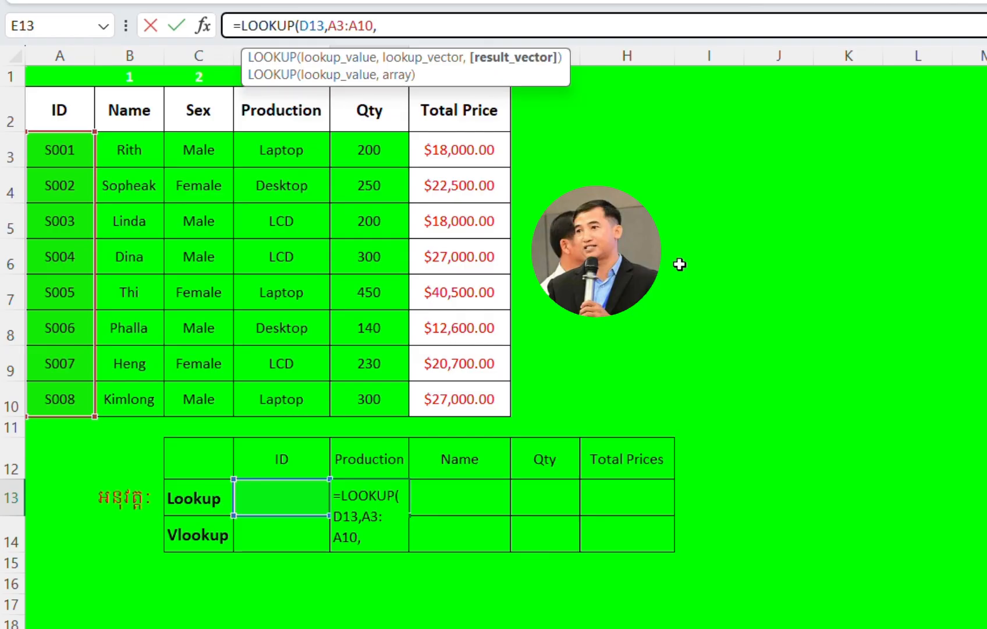
{"action": "left_click", "coordinate": [294, 149]}
{"action": "left_click_drag", "start_coordinate": [294, 151], "coordinate": [285, 390]}
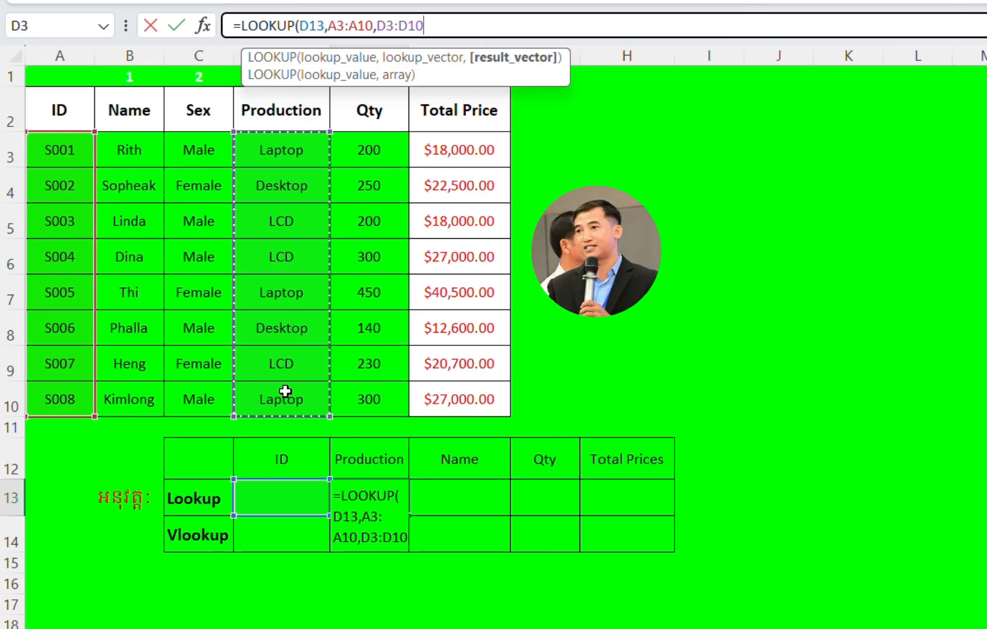
{"action": "type", "text": ","}
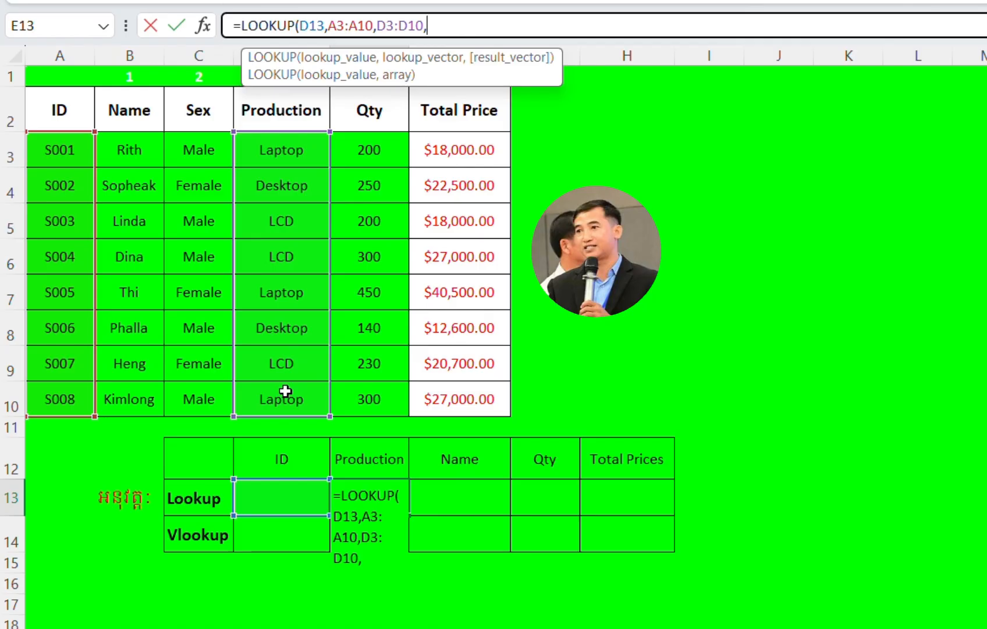
{"action": "key", "text": "BackSpace"}
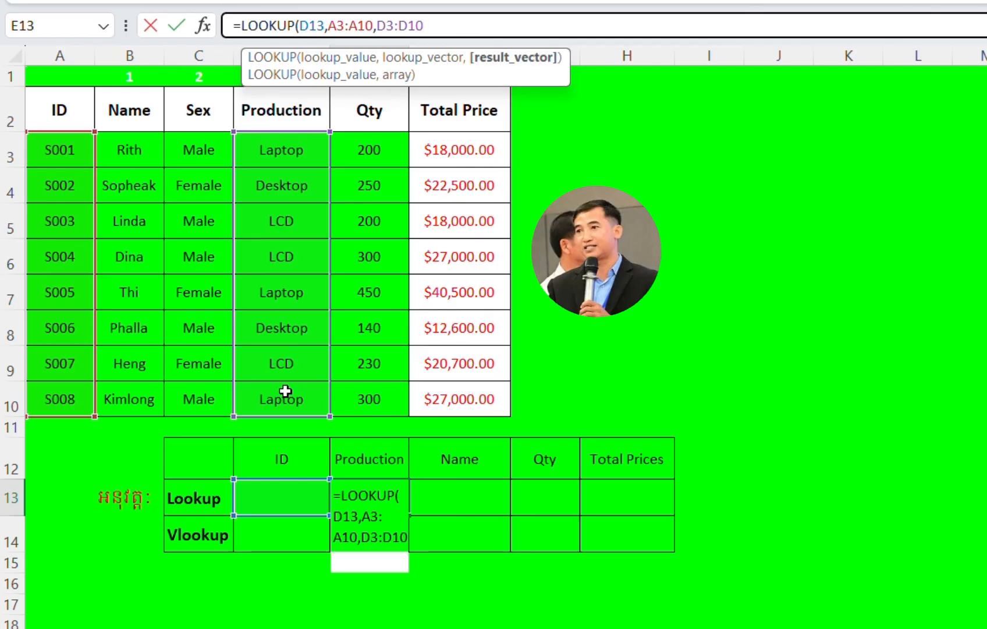
{"action": "type", "text": ")"}
{"action": "key", "text": "Return"}
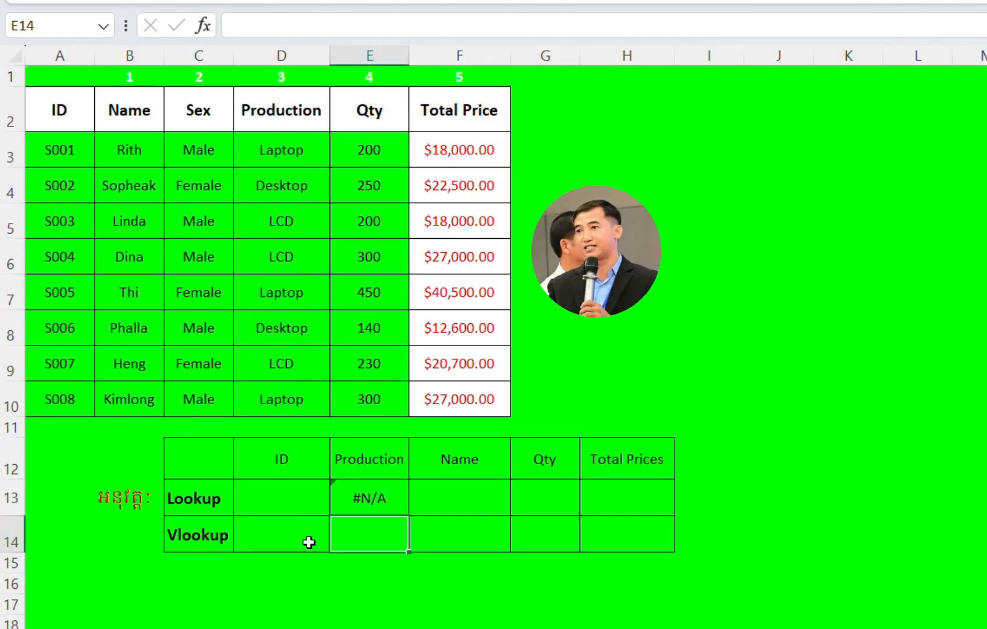
Step: Enter the ID S005 in cell D13 of the Lookup row
{"action": "left_click", "coordinate": [355, 492]}
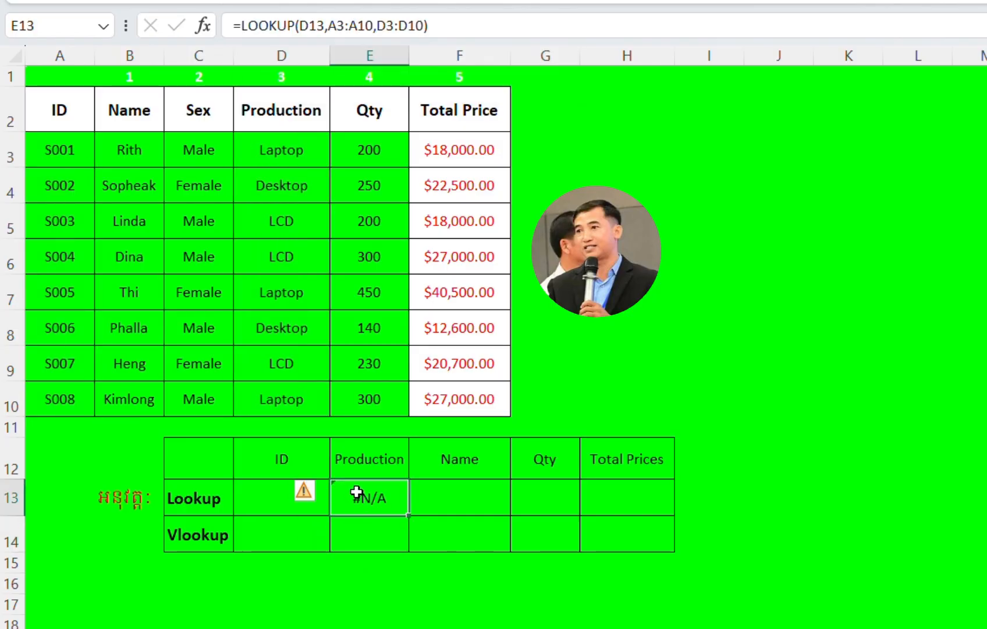
{"action": "left_click", "coordinate": [266, 500]}
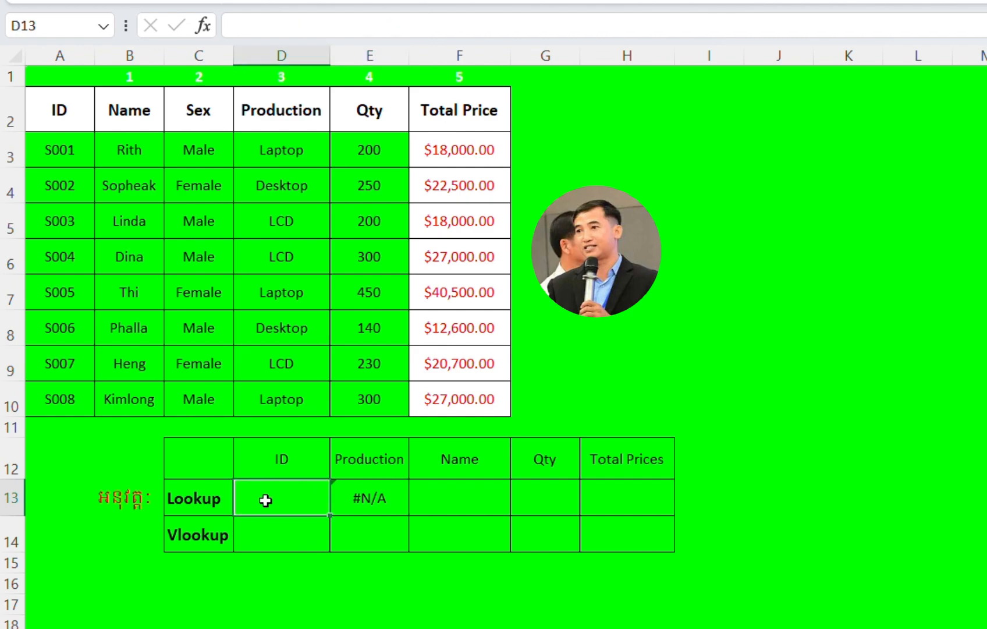
{"action": "type", "text": "S"}
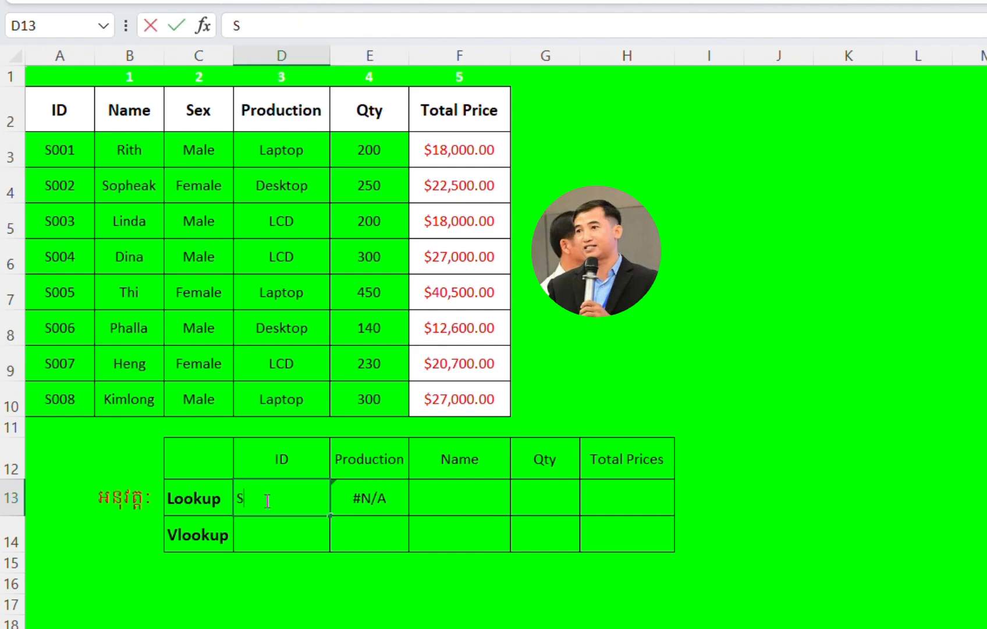
{"action": "type", "text": "005"}
{"action": "key", "text": "Tab"}
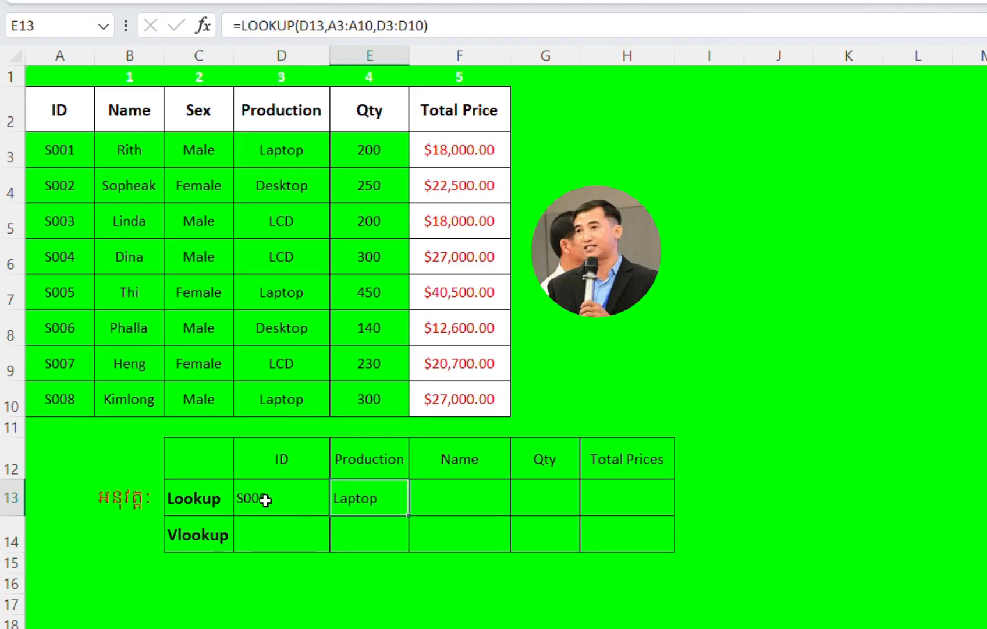
Step: Make the lookup vector in the E13 formula absolute as $A$3:$A$10
{"action": "left_click", "coordinate": [419, 497]}
{"action": "left_click", "coordinate": [371, 499]}
{"action": "left_click", "coordinate": [432, 499]}
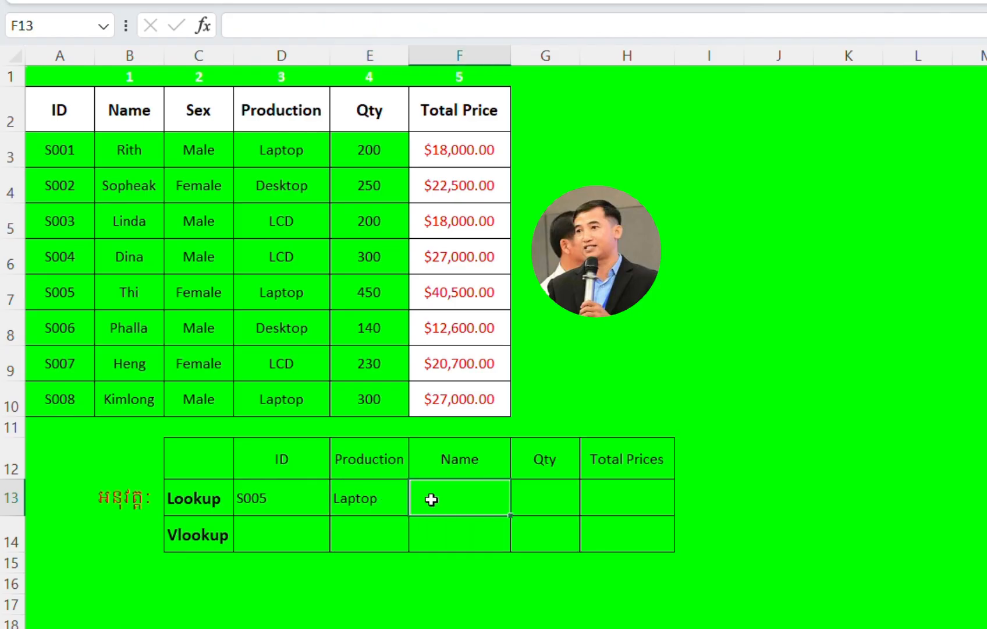
{"action": "left_click", "coordinate": [338, 497]}
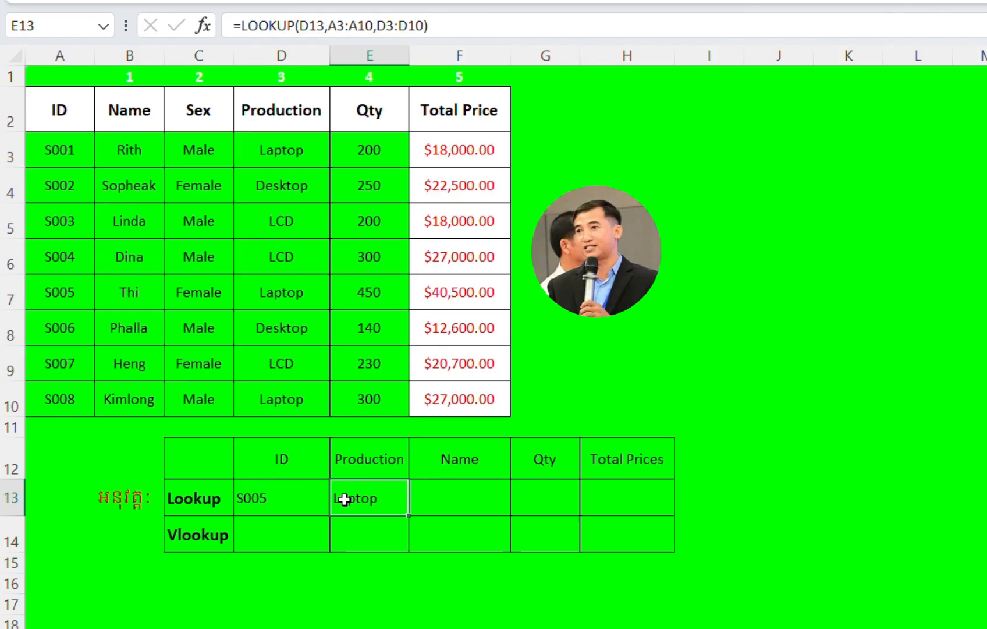
{"action": "left_click", "coordinate": [375, 25]}
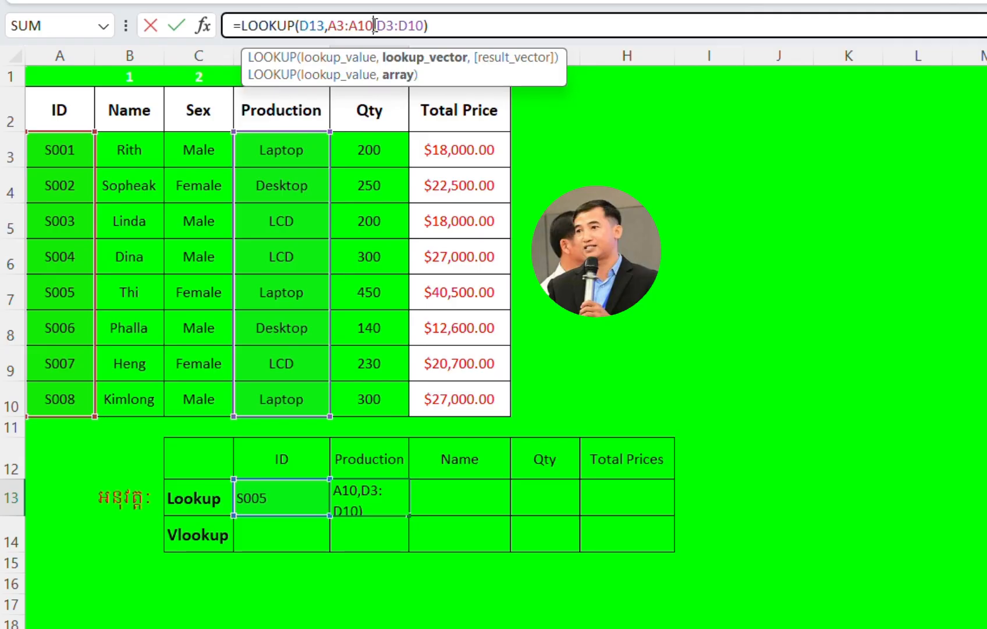
{"action": "key", "text": "F4"}
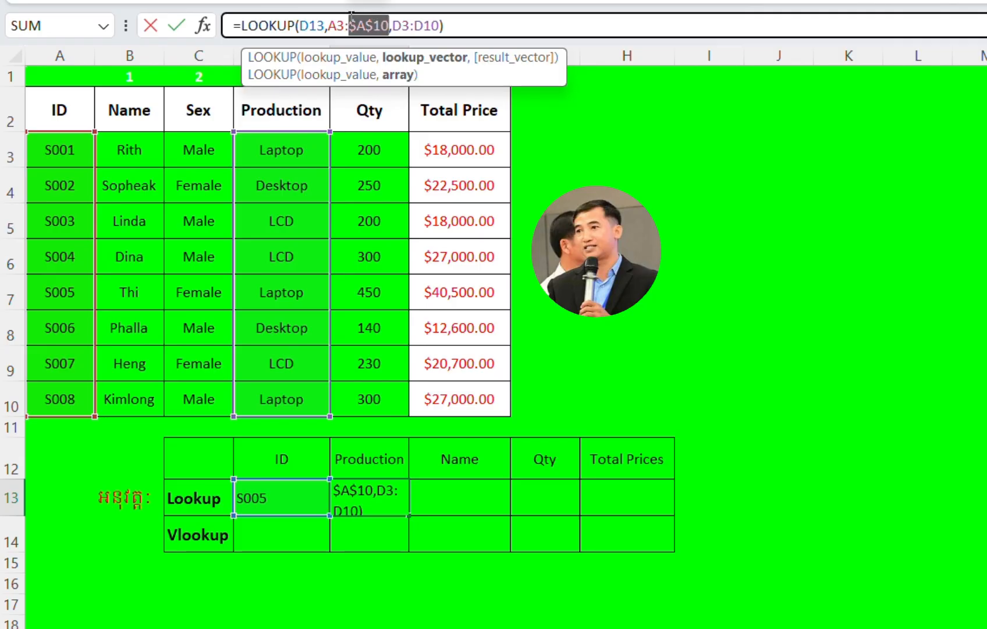
{"action": "left_click", "coordinate": [346, 21]}
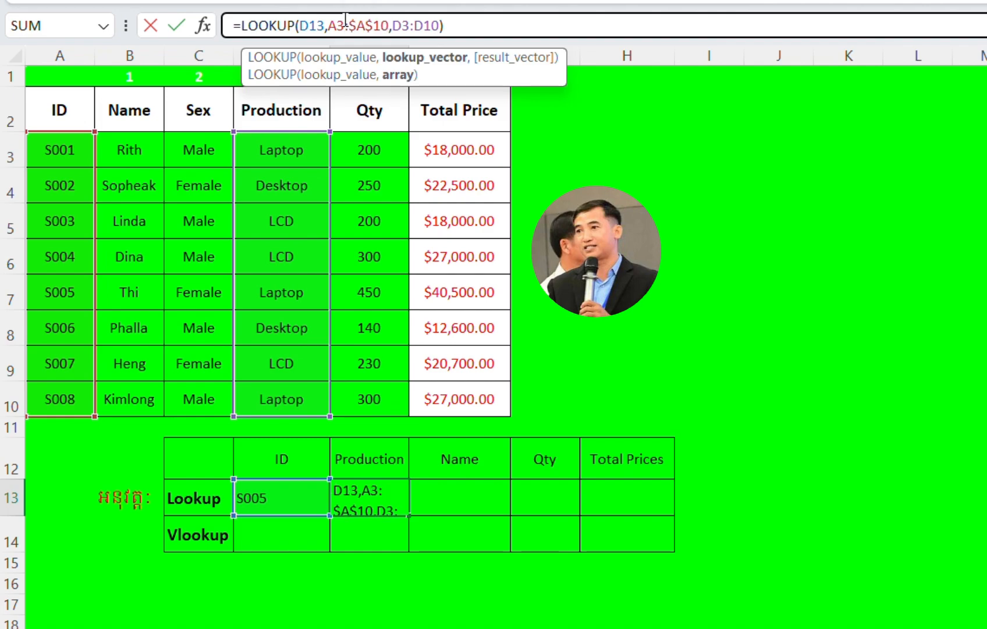
{"action": "key", "text": "F4"}
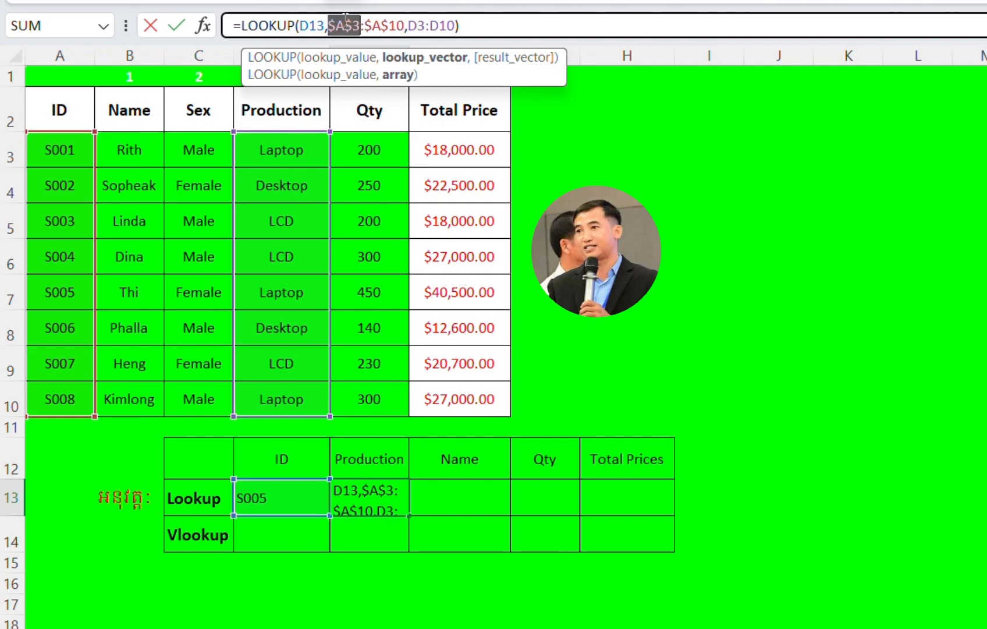
{"action": "left_click", "coordinate": [404, 26]}
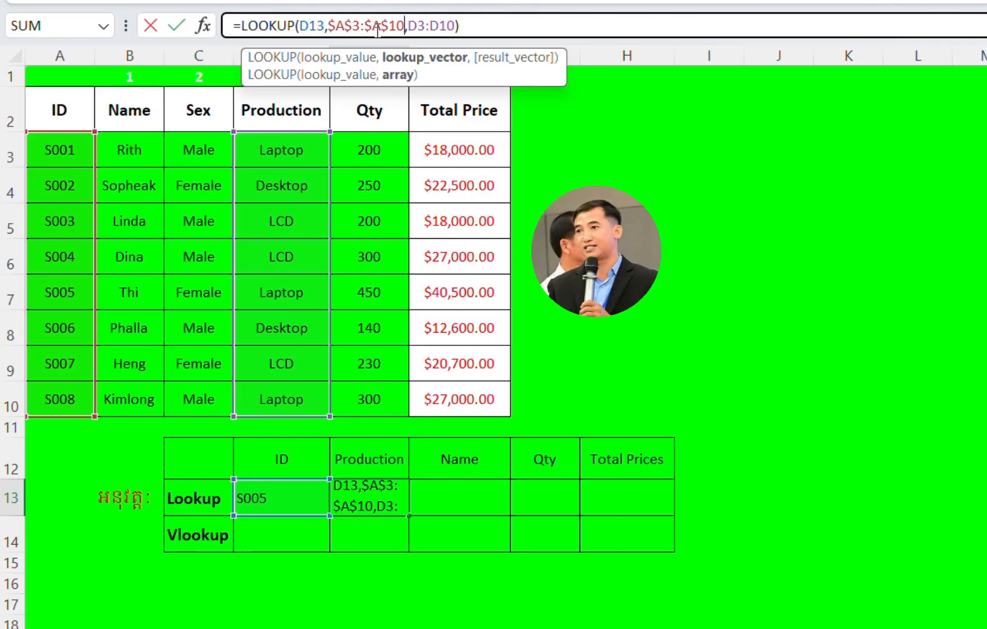
Step: Make the result vector in the E13 formula absolute as $D$3:$D$10
{"action": "left_click", "coordinate": [455, 26]}
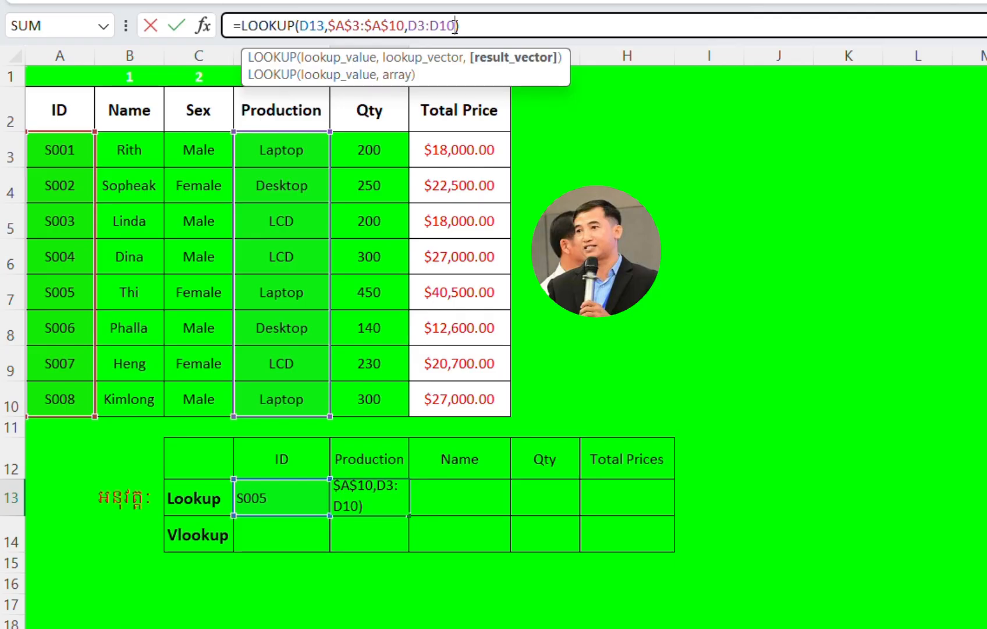
{"action": "key", "text": "F4"}
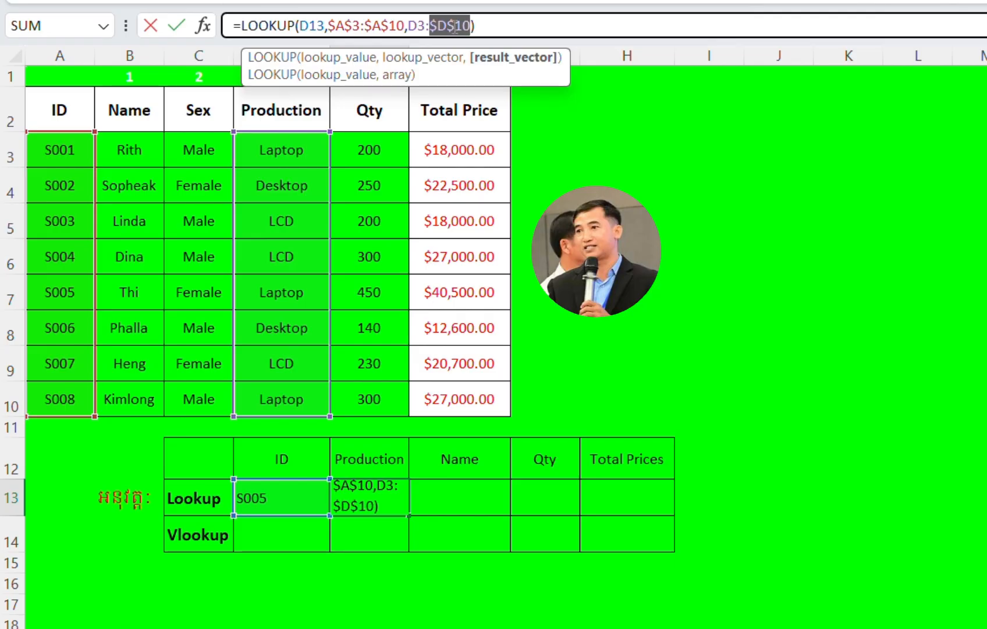
{"action": "left_click", "coordinate": [425, 17]}
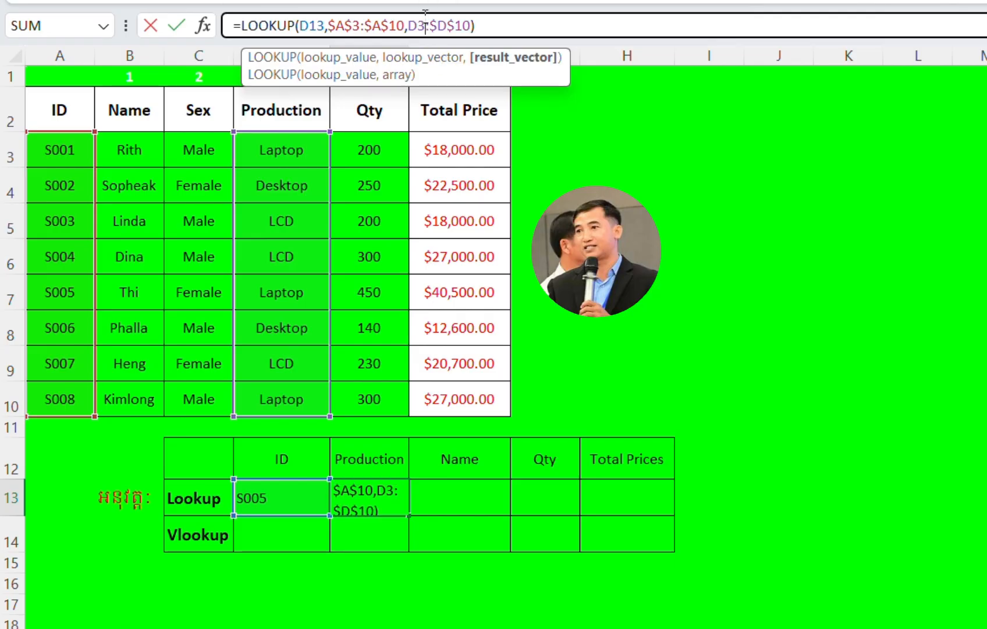
{"action": "key", "text": "F4"}
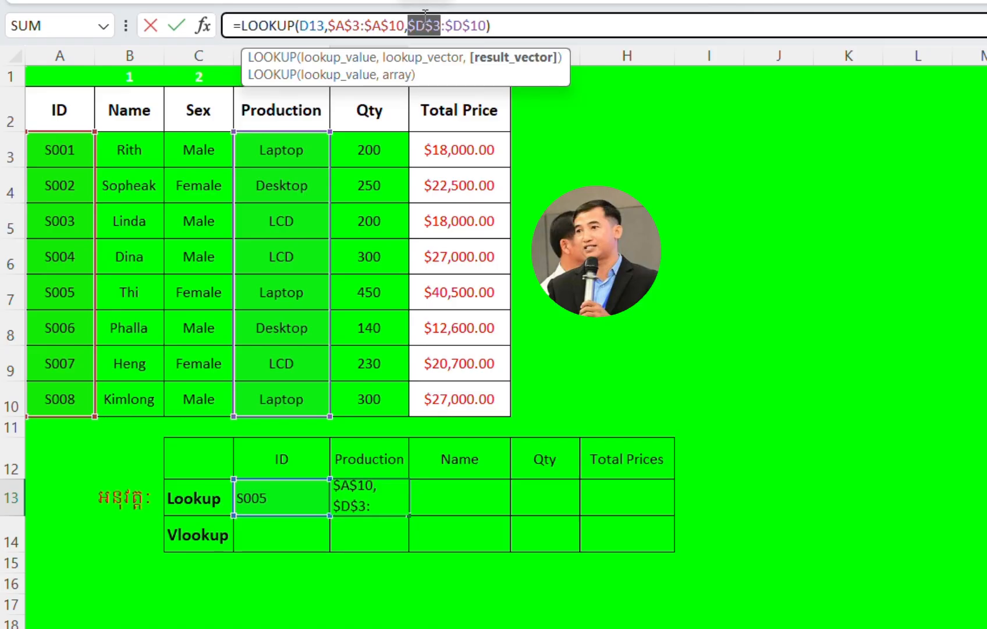
Step: Make the lookup value in the E13 formula absolute as $D$13 and commit the formula
{"action": "left_click", "coordinate": [321, 24]}
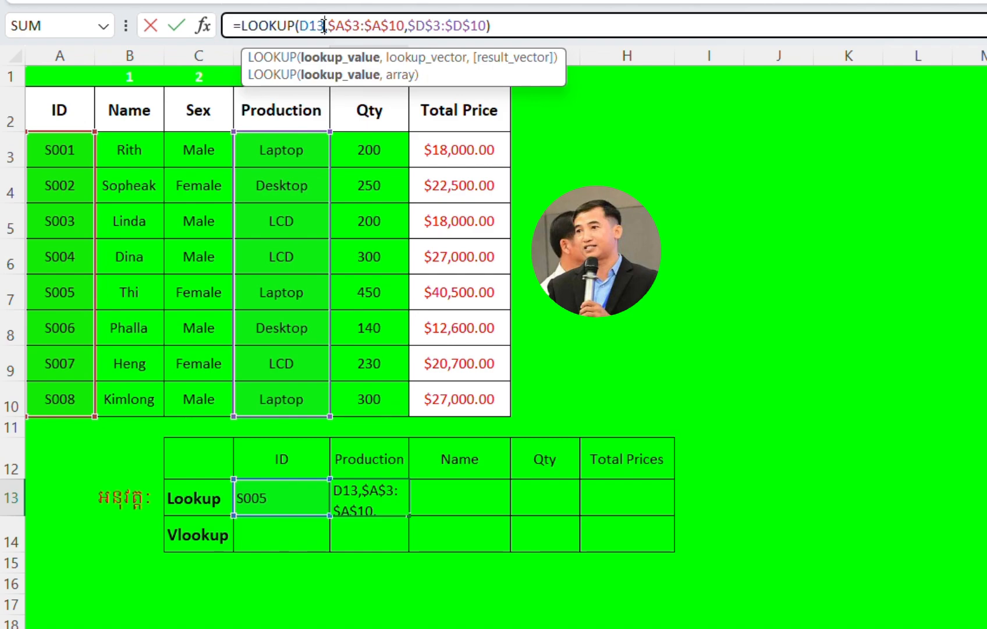
{"action": "key", "text": "F3"}
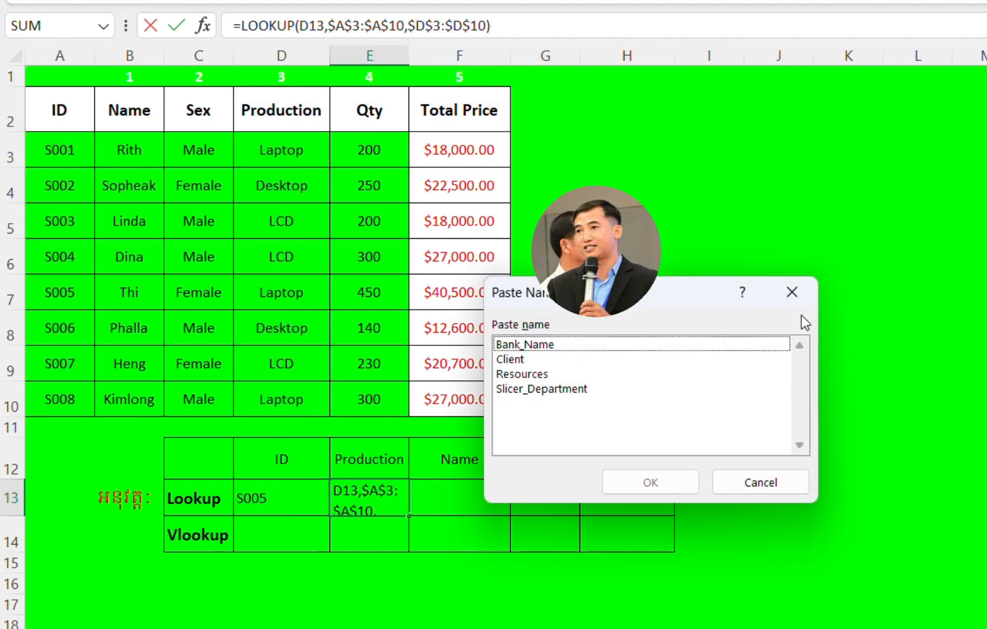
{"action": "left_click", "coordinate": [793, 293]}
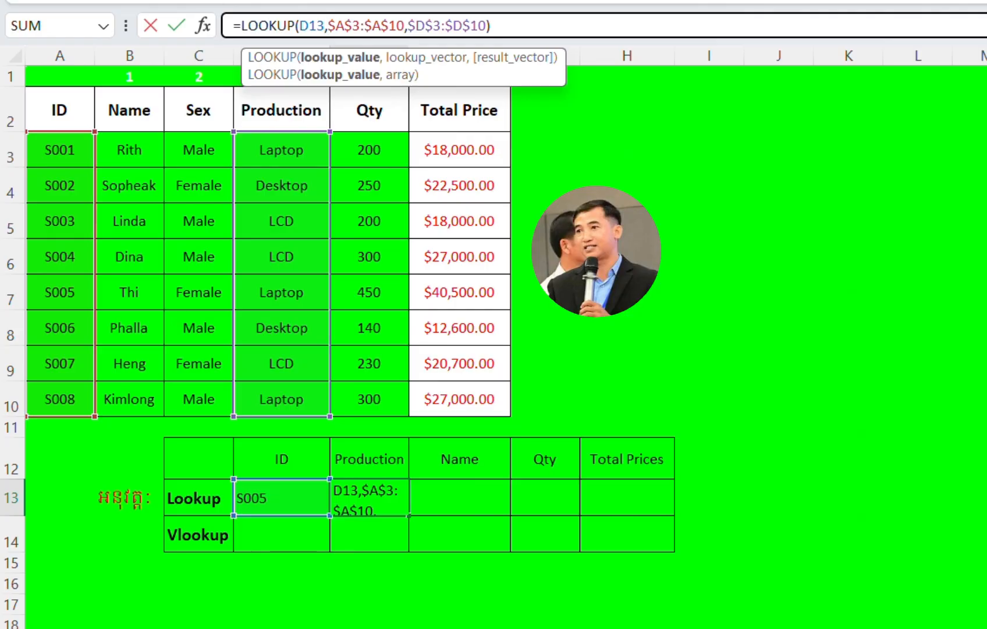
{"action": "key", "text": "F4"}
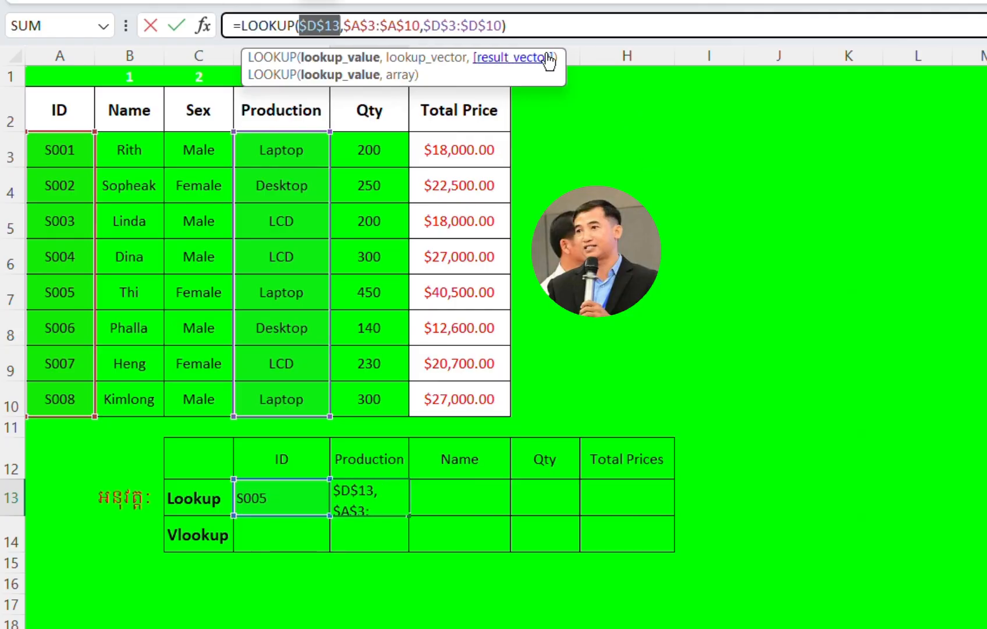
{"action": "left_click", "coordinate": [532, 24]}
{"action": "key", "text": "Return"}
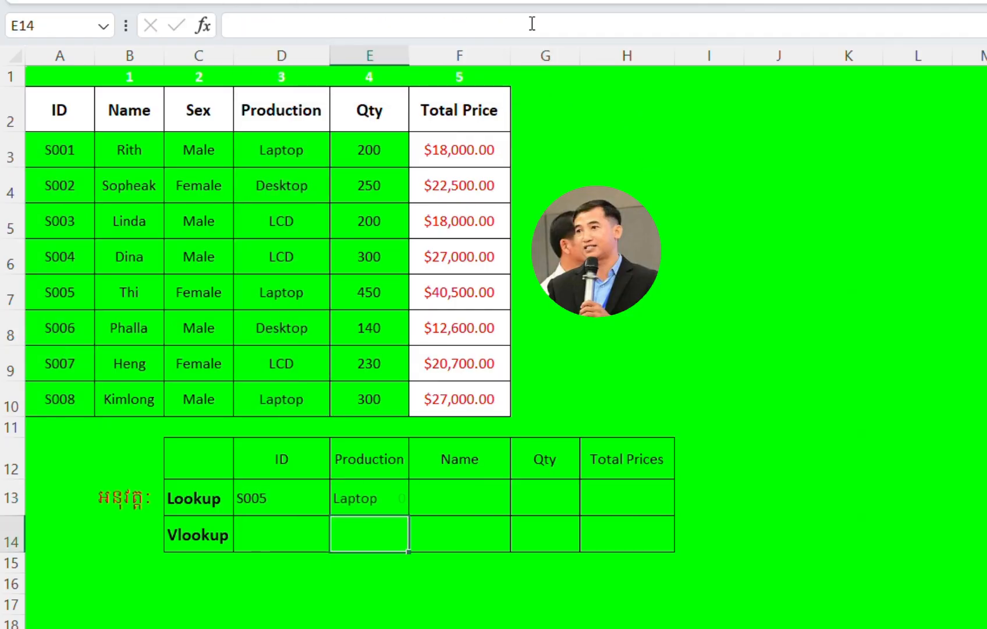
Step: Copy the LOOKUP formula text from E13 into the Name cell F13 of the Lookup row and commit it
{"action": "left_click", "coordinate": [343, 500]}
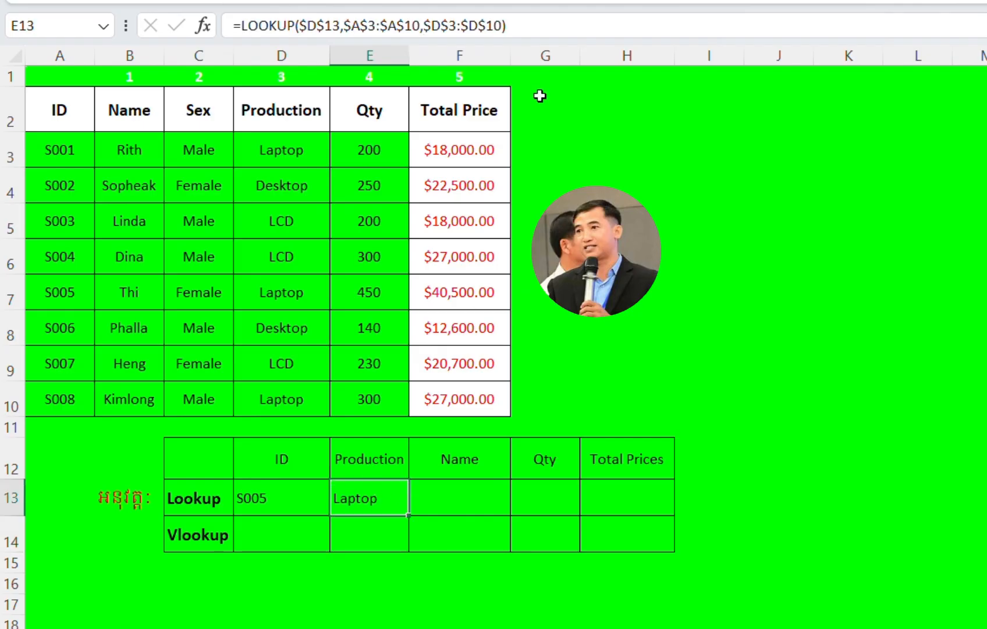
{"action": "left_click", "coordinate": [536, 25]}
{"action": "key", "text": "shift+Left"}
{"action": "key", "text": "shift+Left"}
{"action": "key", "text": "shift+Left"}
{"action": "key", "text": "shift+Left"}
{"action": "key", "text": "shift+Left"}
{"action": "key", "text": "shift+Left"}
{"action": "key", "text": "shift+Left"}
{"action": "key", "text": "shift+Left"}
{"action": "key", "text": "shift+Left"}
{"action": "key", "text": "shift+Left"}
{"action": "key", "text": "shift+Left"}
{"action": "key", "text": "shift+Left"}
{"action": "key", "text": "shift+Left"}
{"action": "key", "text": "shift+Left"}
{"action": "key", "text": "shift+Left"}
{"action": "key", "text": "shift+Left"}
{"action": "key", "text": "shift+Left"}
{"action": "key", "text": "shift+Left"}
{"action": "key", "text": "shift+Left"}
{"action": "key", "text": "shift+Left"}
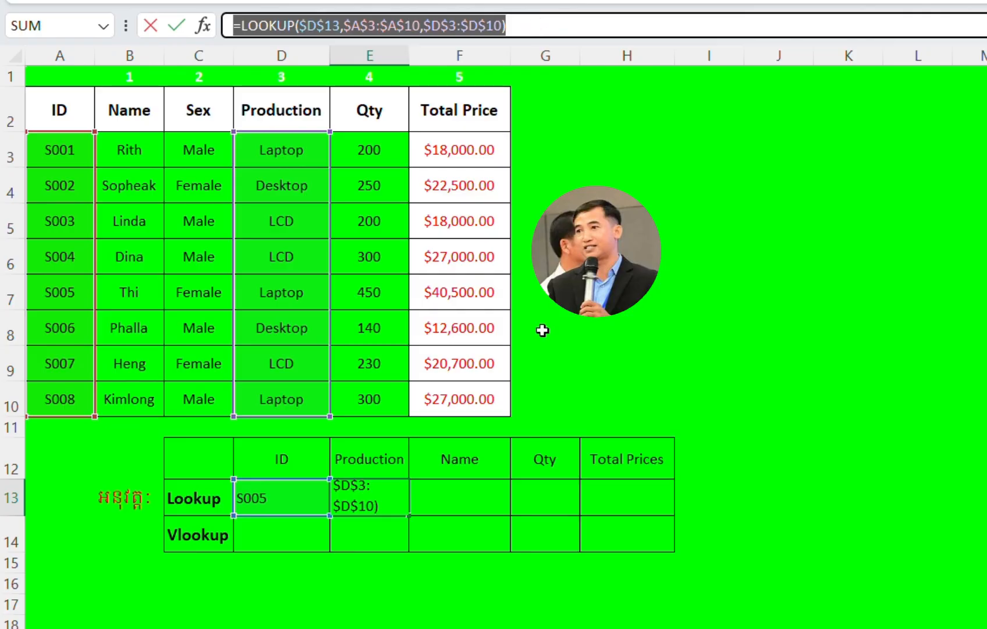
{"action": "type", "text": "="}
{"action": "left_click", "coordinate": [423, 485]}
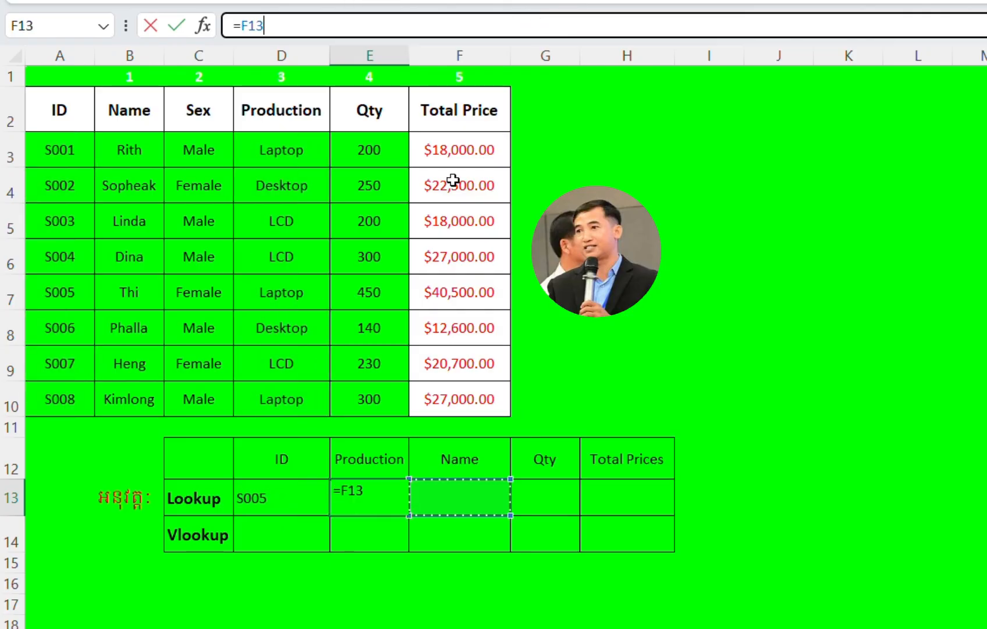
{"action": "key", "text": "Escape"}
{"action": "left_click", "coordinate": [461, 502]}
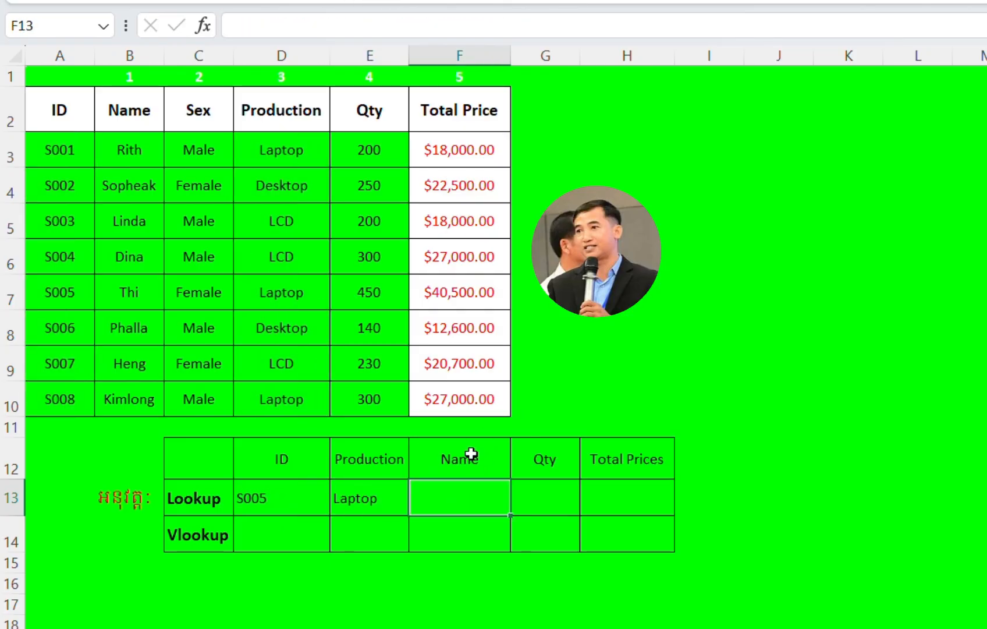
{"action": "left_click", "coordinate": [249, 29]}
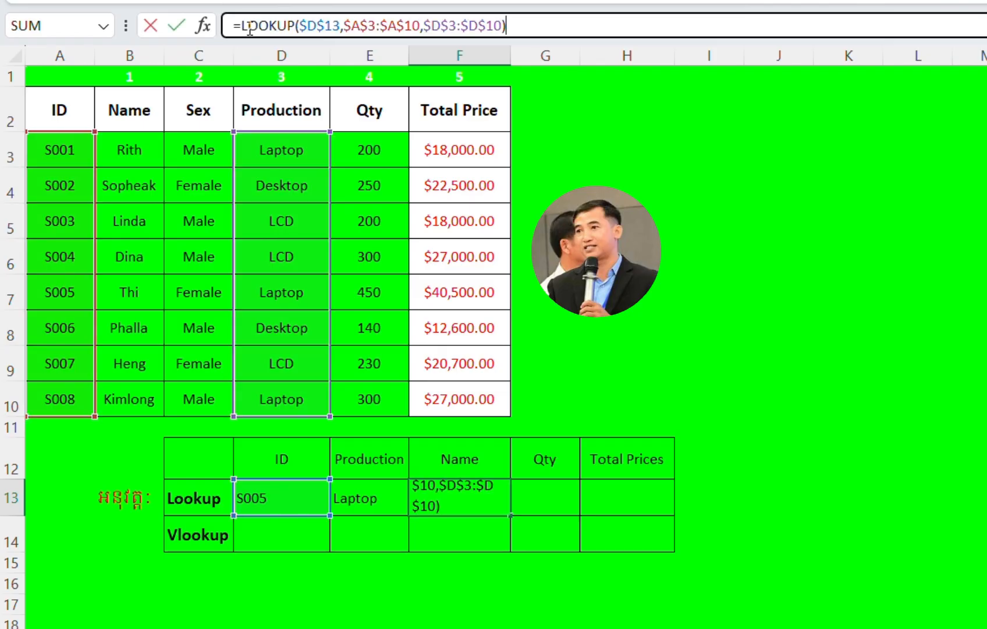
{"action": "key", "text": "Return"}
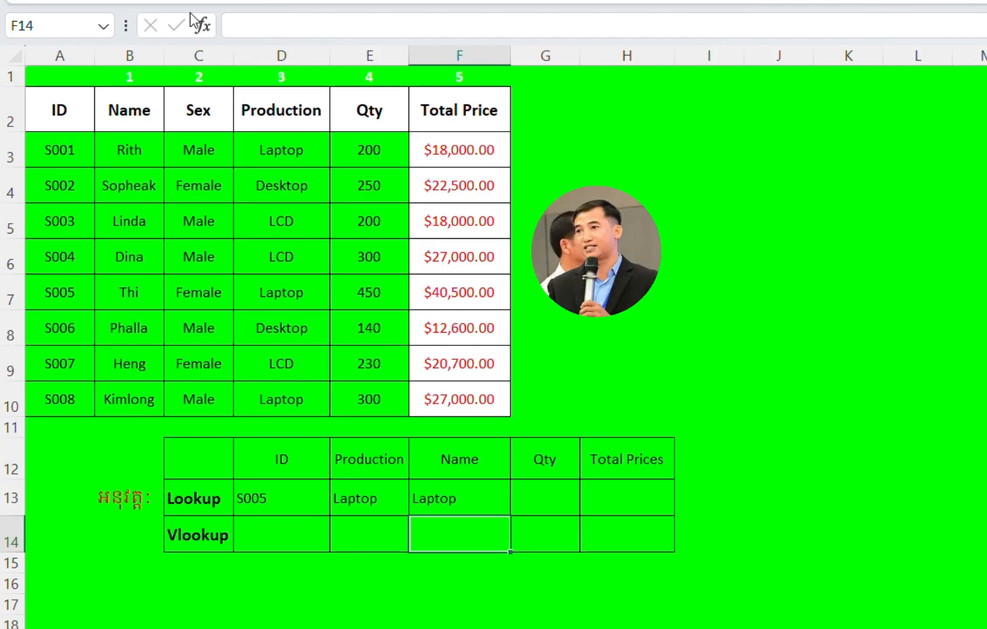
Step: Replace the result vector in the F13 formula with the absolute Name range $B$3:$B$10 and commit the formula
{"action": "left_click", "coordinate": [437, 495]}
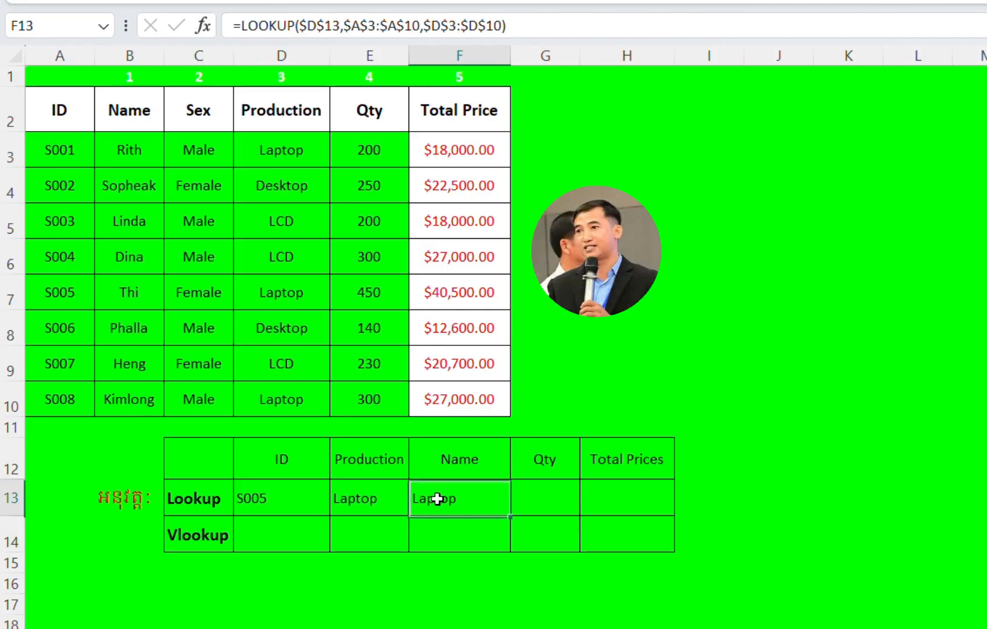
{"action": "left_click", "coordinate": [518, 23]}
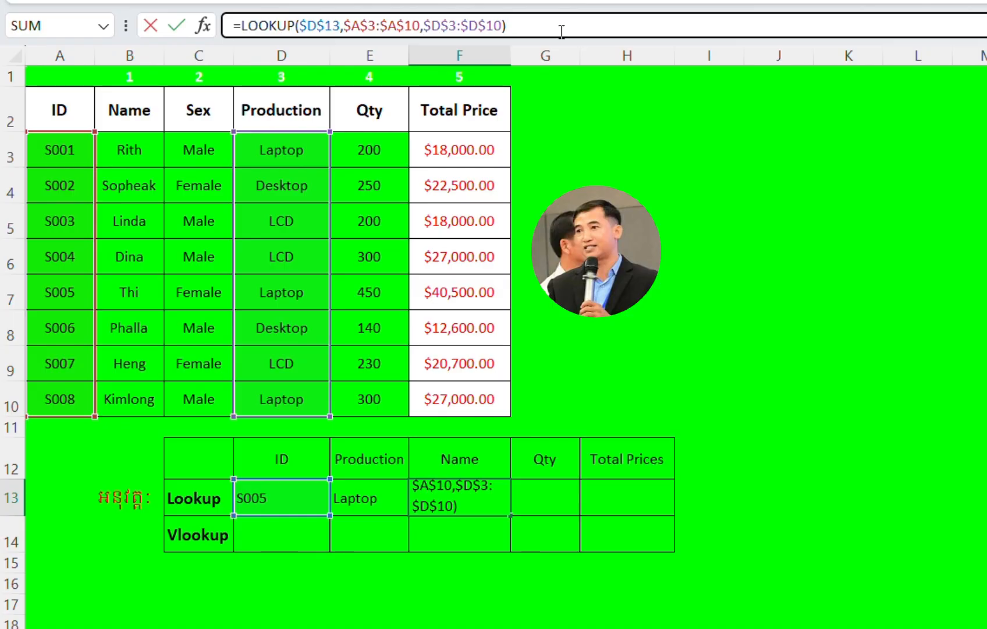
{"action": "key", "text": "BackSpace"}
{"action": "key", "text": "BackSpace"}
{"action": "key", "text": "BackSpace"}
{"action": "key", "text": "BackSpace"}
{"action": "key", "text": "BackSpace"}
{"action": "key", "text": "BackSpace"}
{"action": "key", "text": "BackSpace"}
{"action": "key", "text": "BackSpace"}
{"action": "key", "text": "BackSpace"}
{"action": "key", "text": "BackSpace"}
{"action": "key", "text": "BackSpace"}
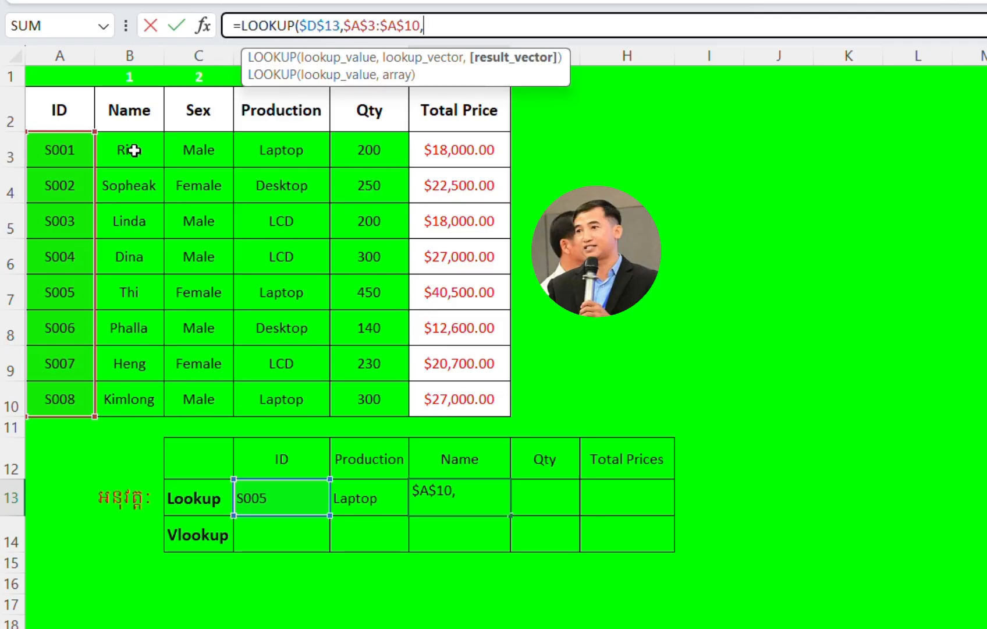
{"action": "left_click_drag", "start_coordinate": [134, 150], "coordinate": [125, 396]}
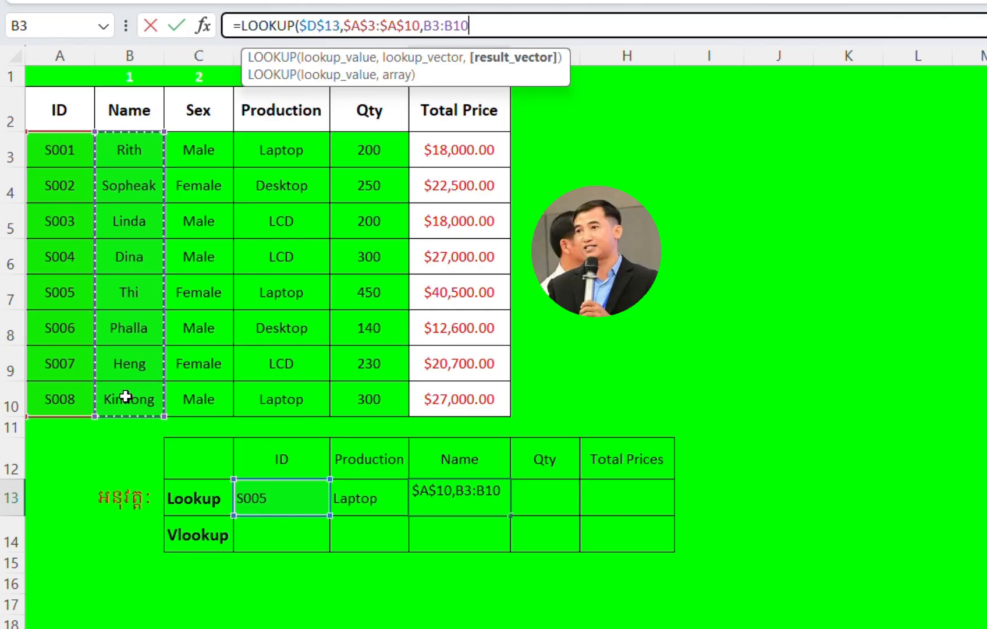
{"action": "key", "text": "F4"}
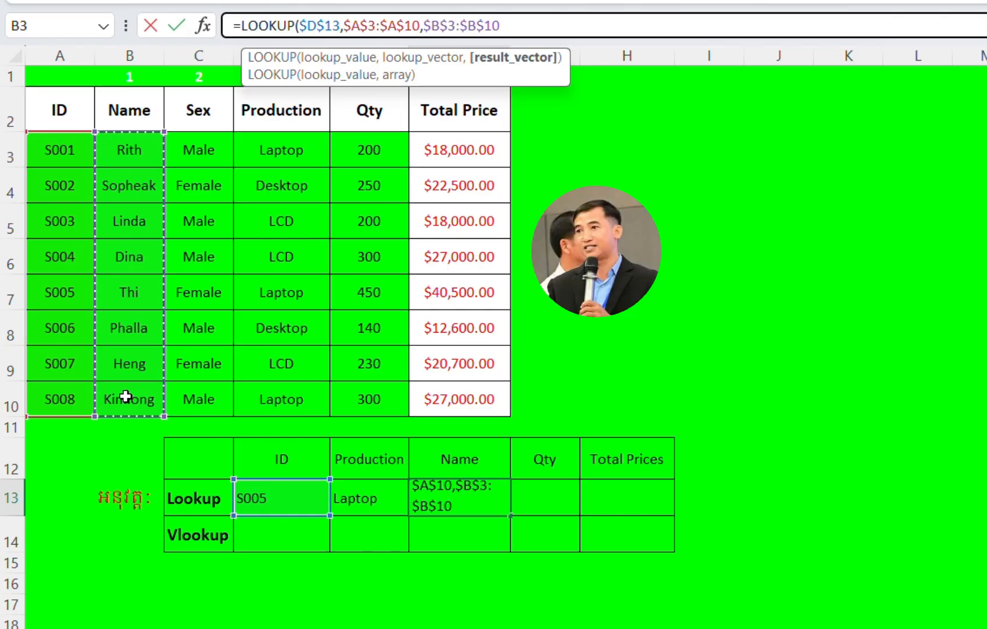
{"action": "type", "text": ")"}
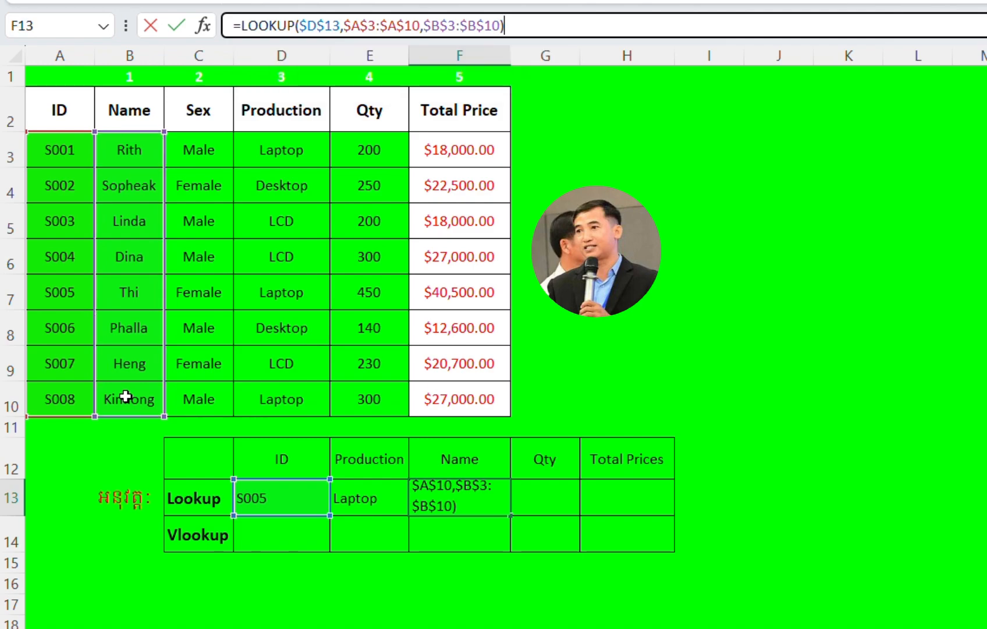
{"action": "key", "text": "Return"}
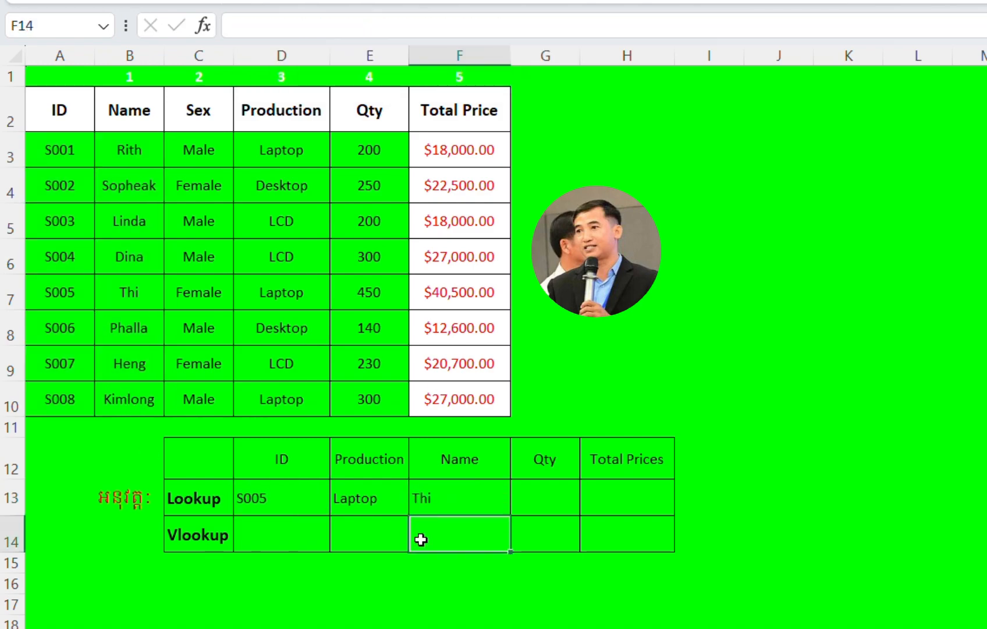
{"action": "left_click", "coordinate": [444, 496]}
{"action": "left_click", "coordinate": [261, 502]}
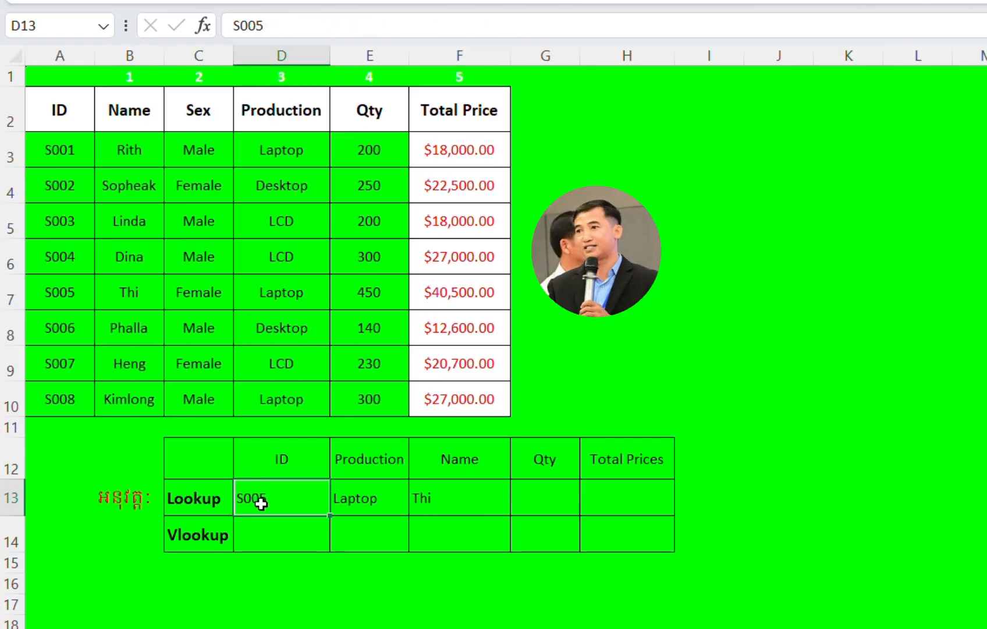
{"action": "left_click", "coordinate": [371, 484]}
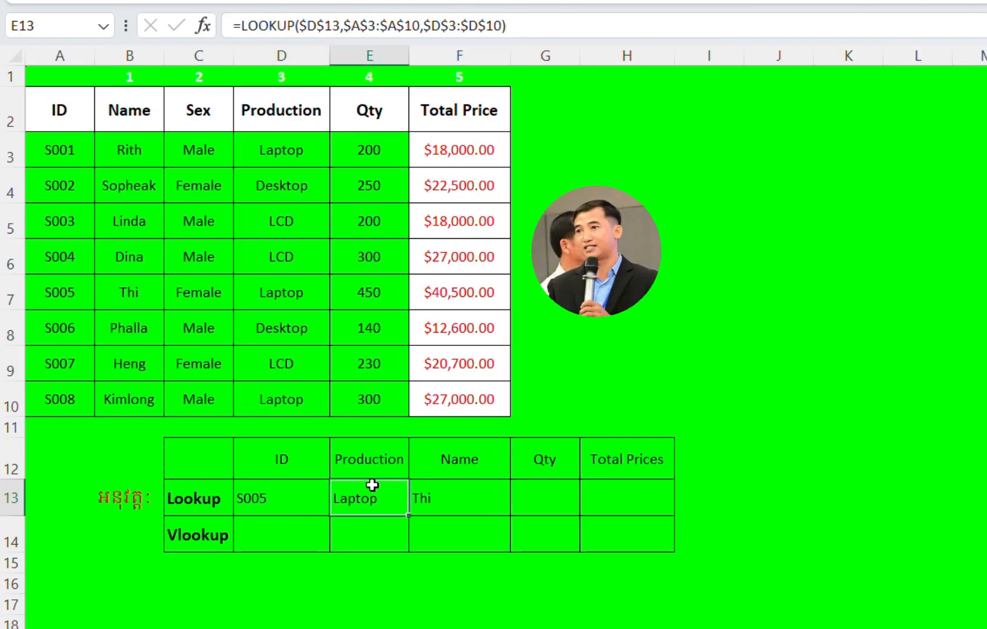
{"action": "left_click", "coordinate": [448, 492]}
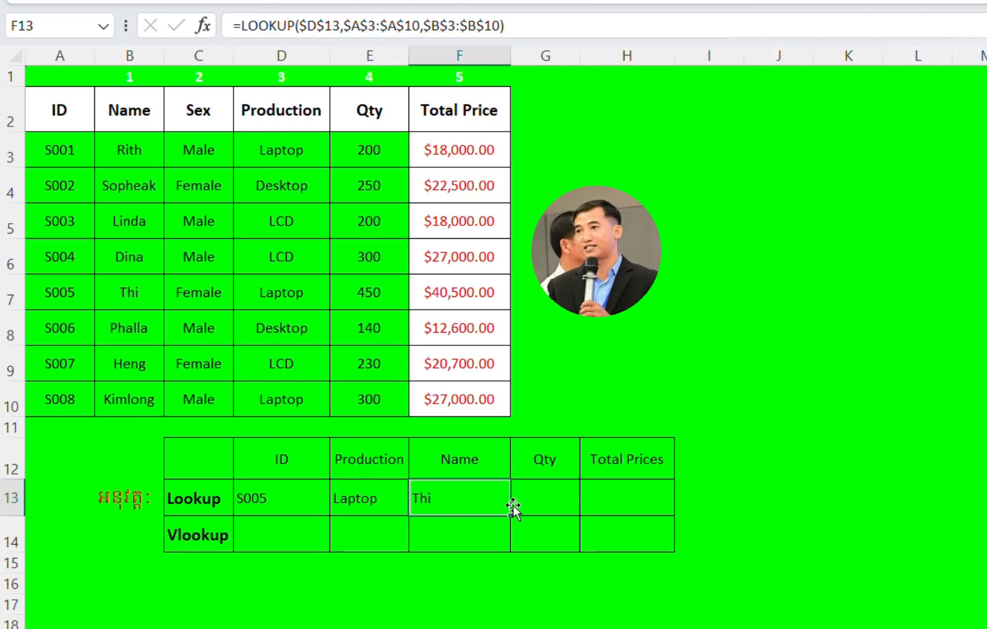
{"action": "left_click", "coordinate": [535, 501]}
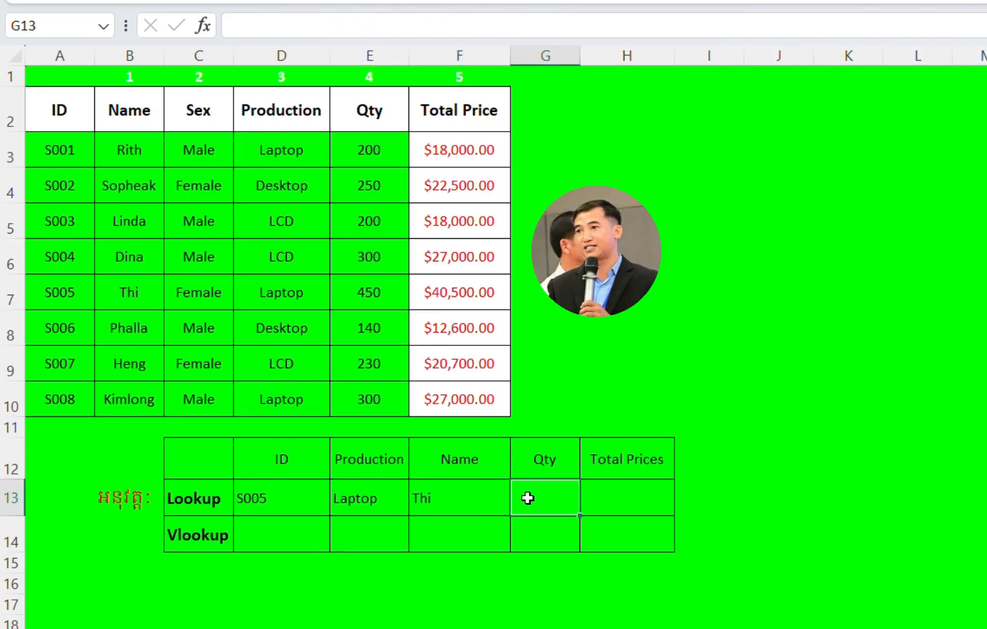
Step: Copy the LOOKUP formula text from F13 and paste it into the Qty cell G13 of the Lookup row
{"action": "left_click", "coordinate": [455, 490]}
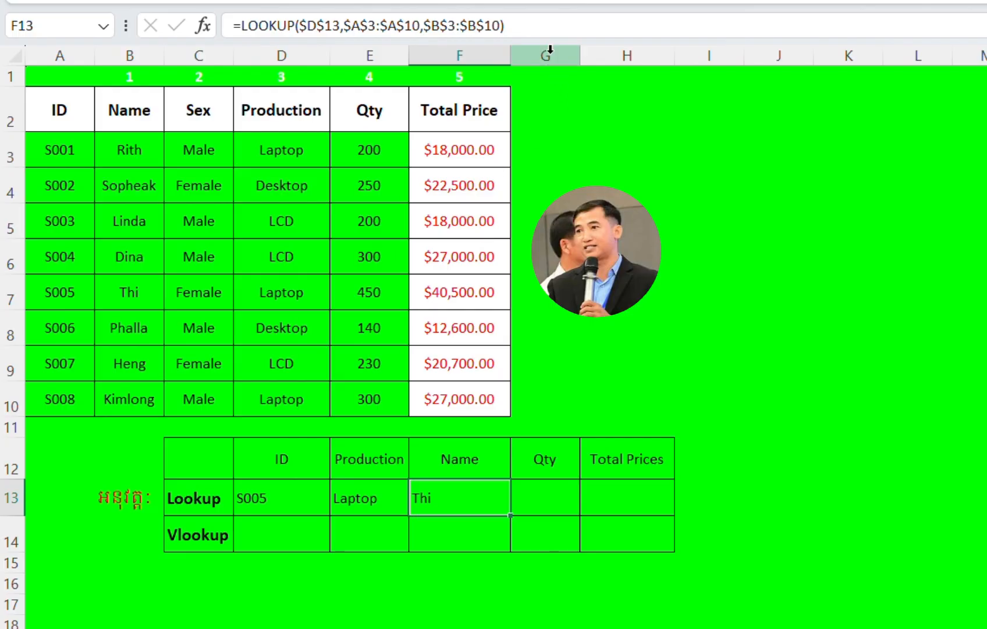
{"action": "left_click", "coordinate": [542, 21]}
{"action": "key", "text": "shift+Left"}
{"action": "key", "text": "shift+Left"}
{"action": "key", "text": "shift+Left"}
{"action": "key", "text": "shift+Left"}
{"action": "key", "text": "shift+Left"}
{"action": "key", "text": "shift+Left"}
{"action": "key", "text": "shift+Left"}
{"action": "key", "text": "shift+Left"}
{"action": "key", "text": "shift+Left"}
{"action": "key", "text": "shift+Left"}
{"action": "key", "text": "shift+Left"}
{"action": "key", "text": "shift+Left"}
{"action": "key", "text": "shift+Left"}
{"action": "key", "text": "shift+Left"}
{"action": "key", "text": "shift+Left"}
{"action": "key", "text": "shift+Left"}
{"action": "key", "text": "shift+Left"}
{"action": "key", "text": "shift+Left"}
{"action": "key", "text": "shift+Left"}
{"action": "key", "text": "shift+Left"}
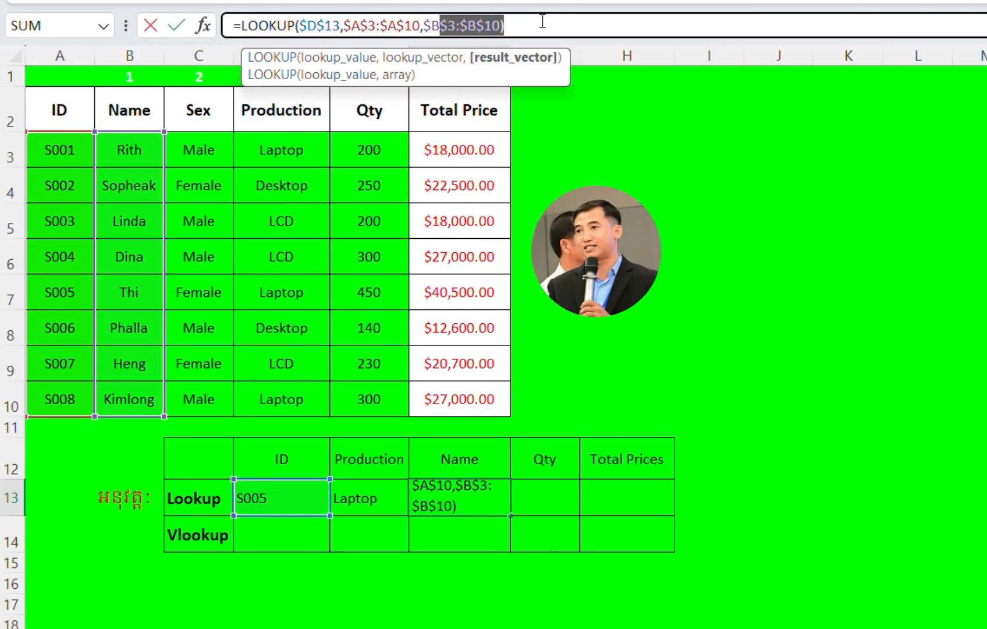
{"action": "key", "text": "shift+Home"}
{"action": "key", "text": "ctrl+c"}
{"action": "key", "text": "Tab"}
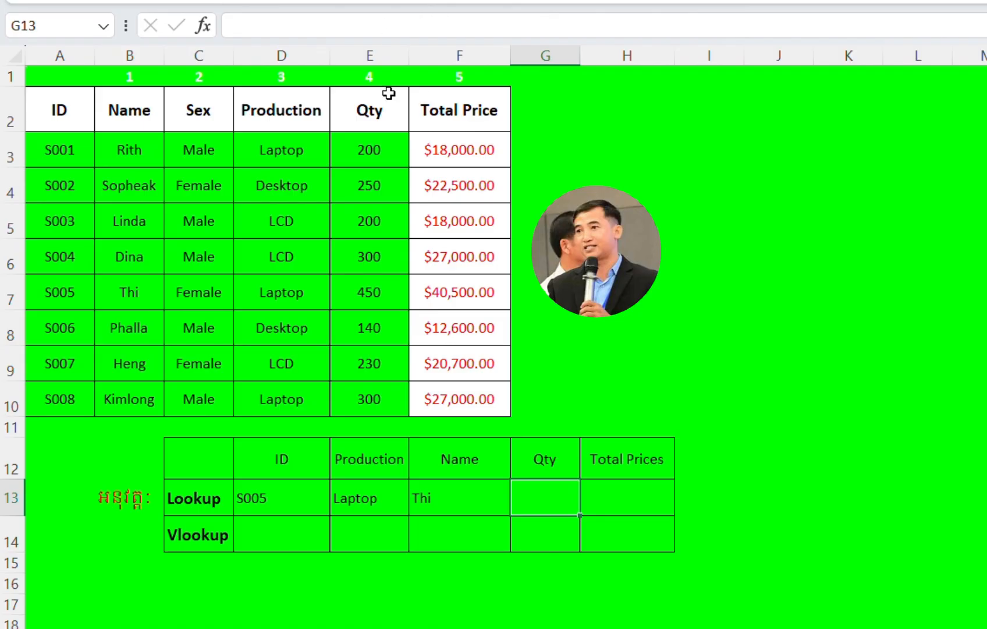
{"action": "left_click", "coordinate": [311, 31]}
{"action": "key", "text": "ctrl+v"}
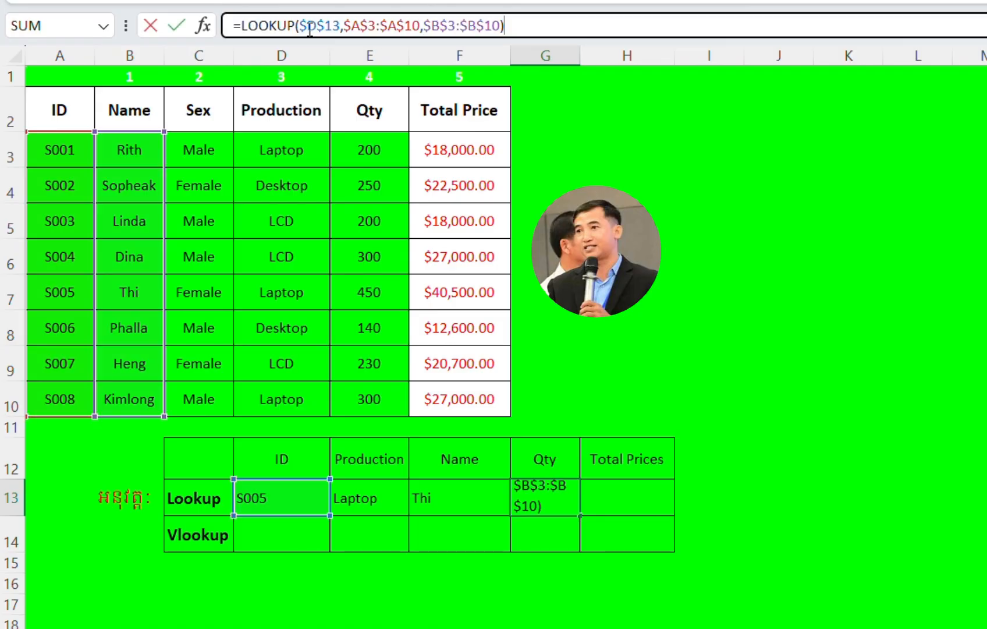
Step: Replace the result vector in the G13 formula with the Qty range E3:E10 and commit the formula
{"action": "left_click", "coordinate": [450, 27]}
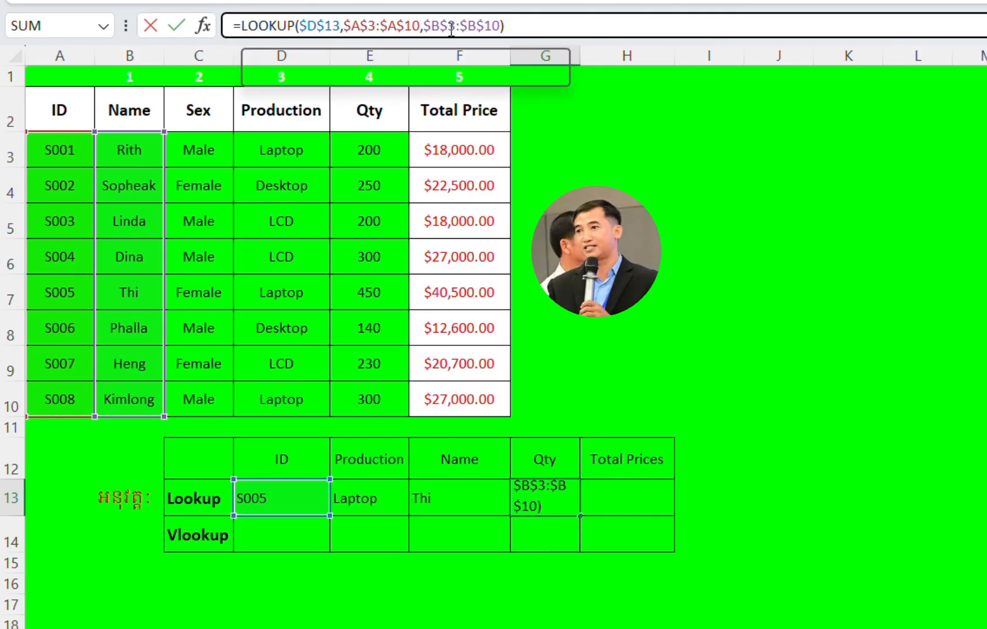
{"action": "left_click", "coordinate": [500, 27]}
{"action": "key", "text": "BackSpace"}
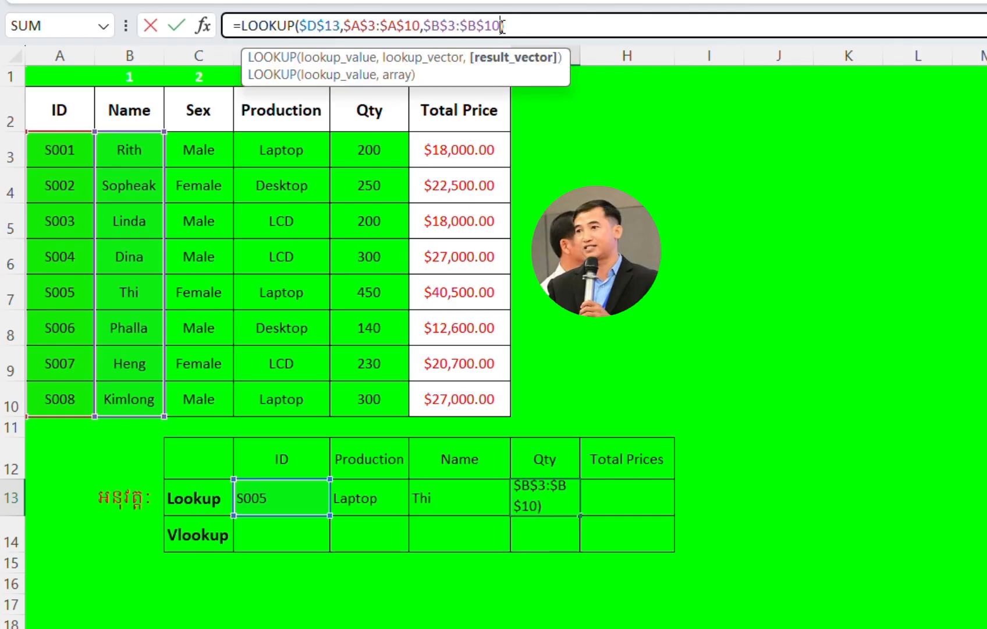
{"action": "key", "text": "BackSpace"}
{"action": "key", "text": "BackSpace"}
{"action": "key", "text": "BackSpace"}
{"action": "key", "text": "BackSpace"}
{"action": "key", "text": "BackSpace"}
{"action": "key", "text": "BackSpace"}
{"action": "key", "text": "BackSpace"}
{"action": "key", "text": "BackSpace"}
{"action": "key", "text": "BackSpace"}
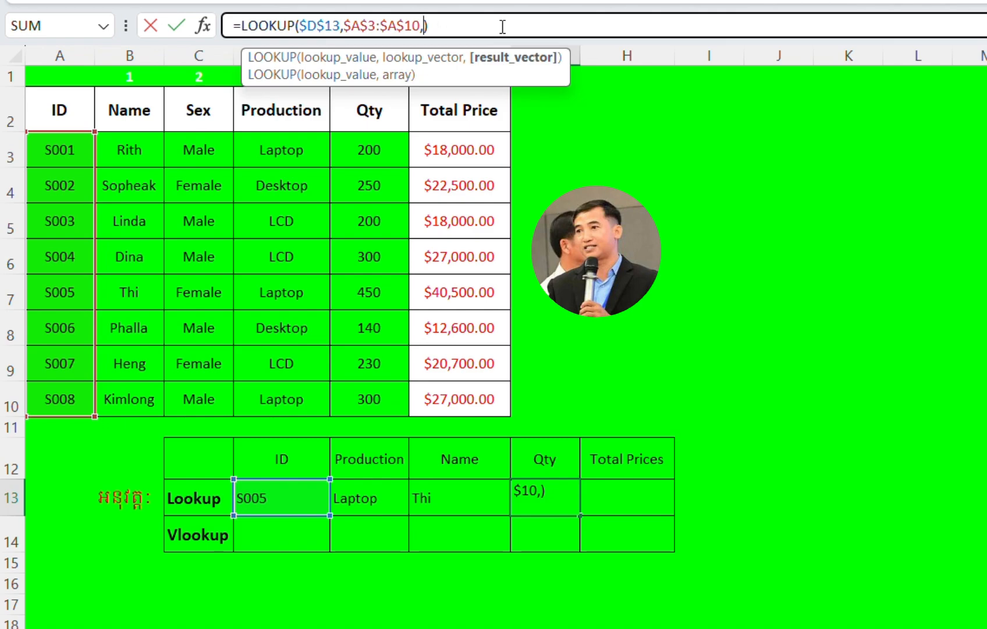
{"action": "left_click", "coordinate": [367, 144]}
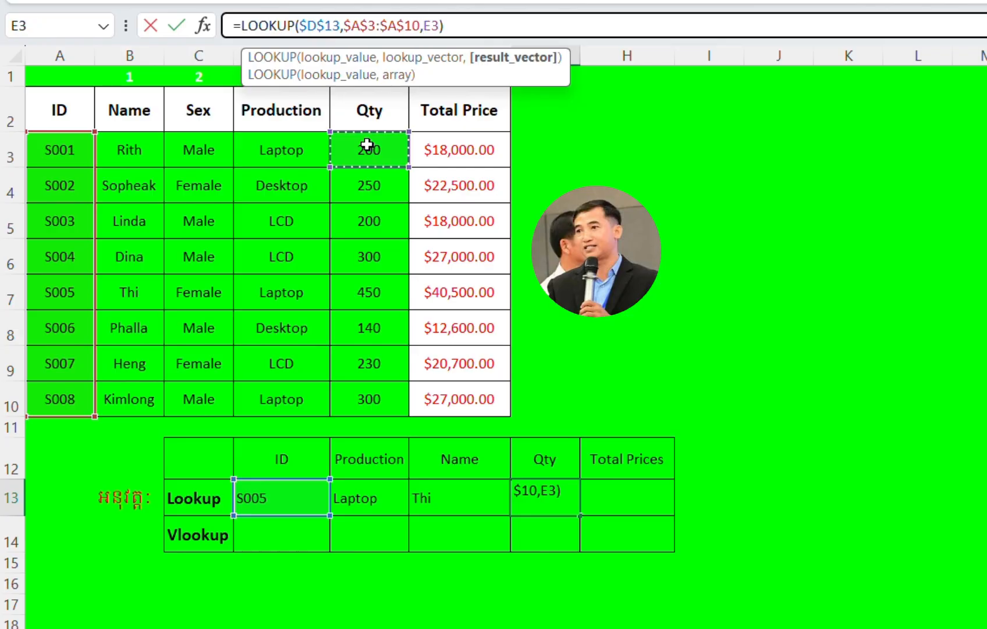
{"action": "key", "text": "shift+Down"}
{"action": "key", "text": "shift+Down"}
{"action": "key", "text": "shift+Down"}
{"action": "key", "text": "shift+Down"}
{"action": "key", "text": "shift+Down"}
{"action": "key", "text": "shift+Down"}
{"action": "key", "text": "shift+Down"}
{"action": "key", "text": "shift+Down"}
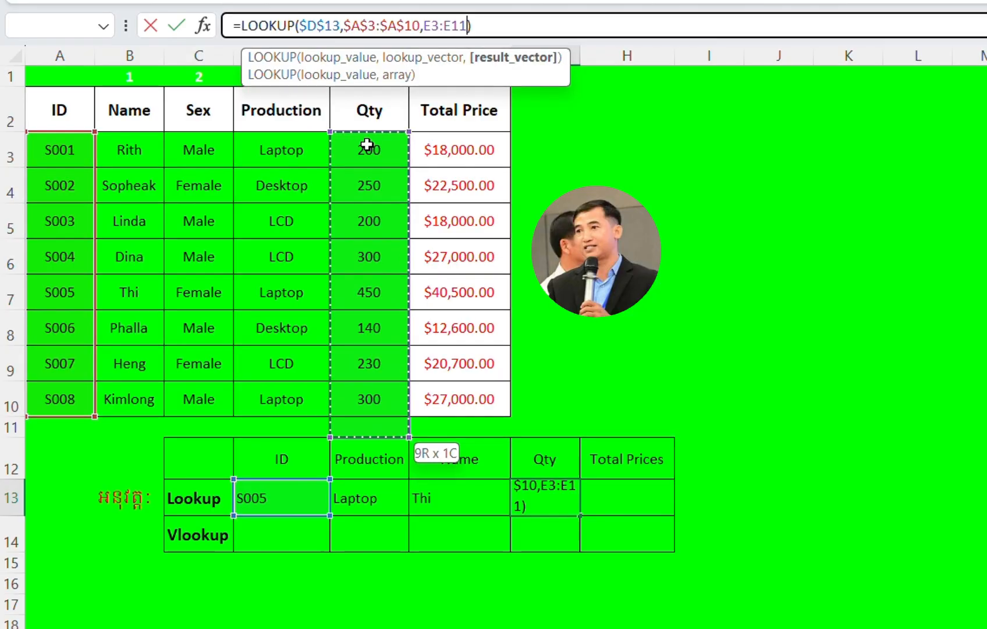
{"action": "key", "text": "shift+Up"}
{"action": "type", "text": ")"}
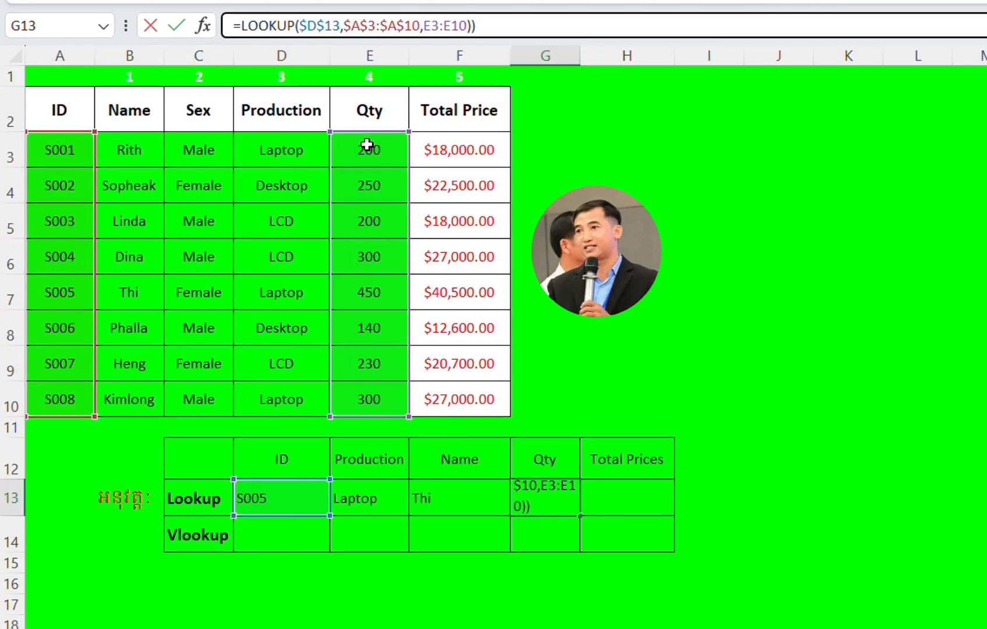
{"action": "key", "text": "Return"}
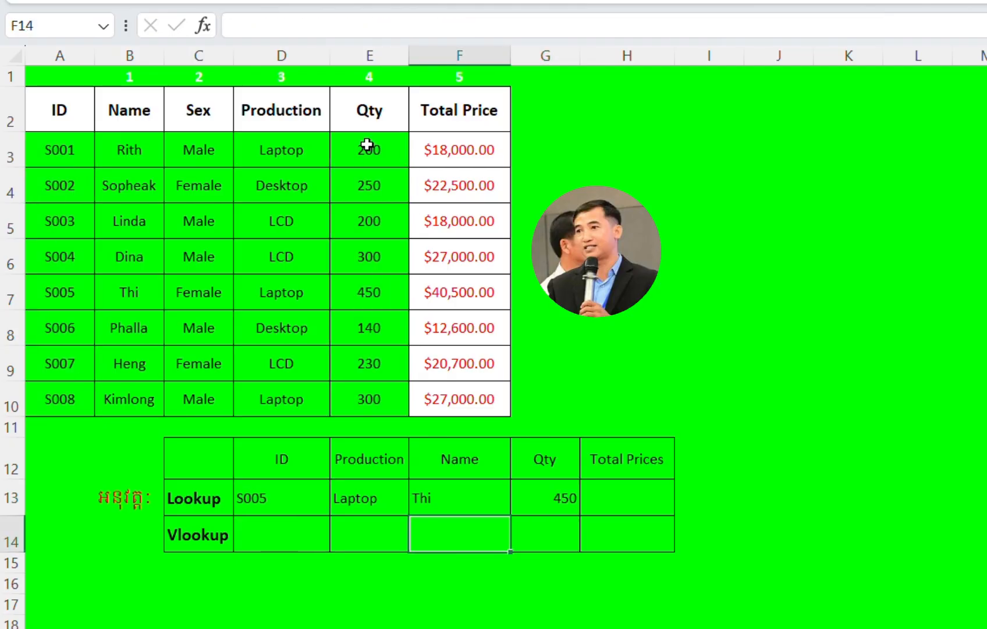
Step: Copy the LOOKUP formula text from G13 and paste it into the Total Prices cell H13 of the Lookup row
{"action": "left_click", "coordinate": [543, 486]}
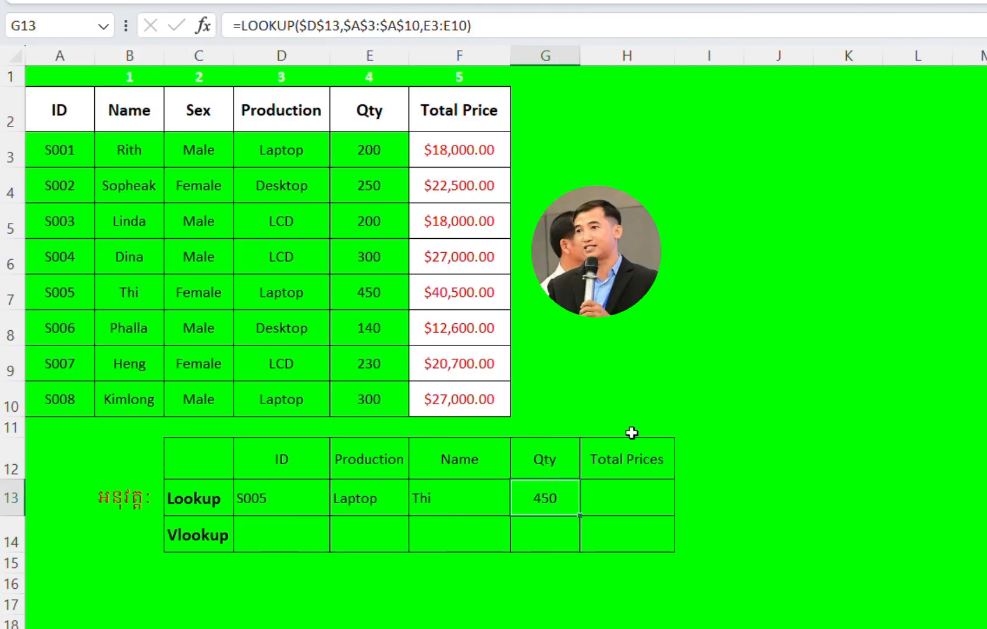
{"action": "left_click", "coordinate": [606, 492]}
{"action": "left_click", "coordinate": [556, 493]}
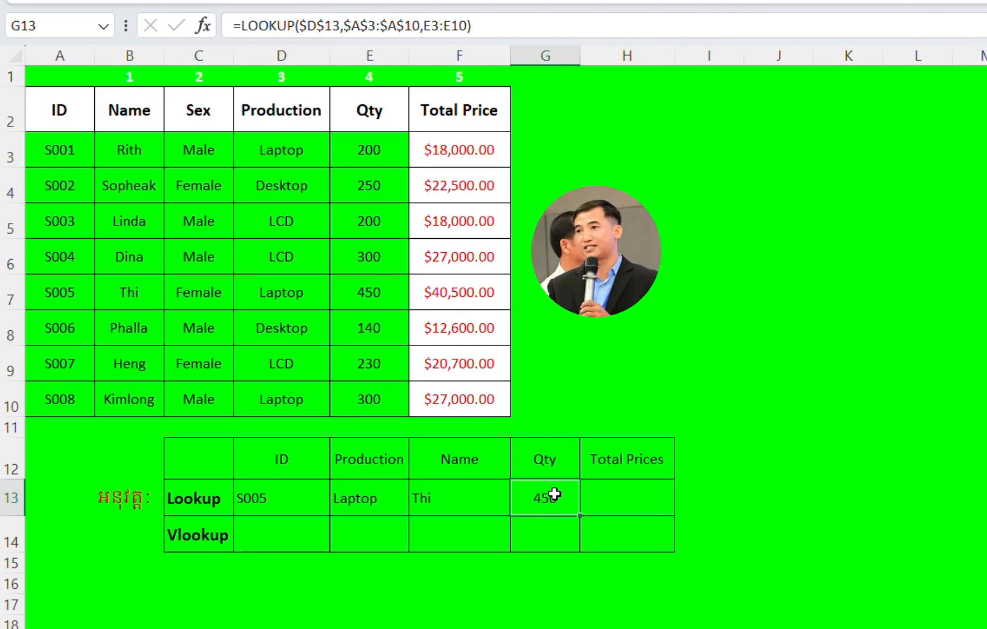
{"action": "left_click", "coordinate": [489, 30]}
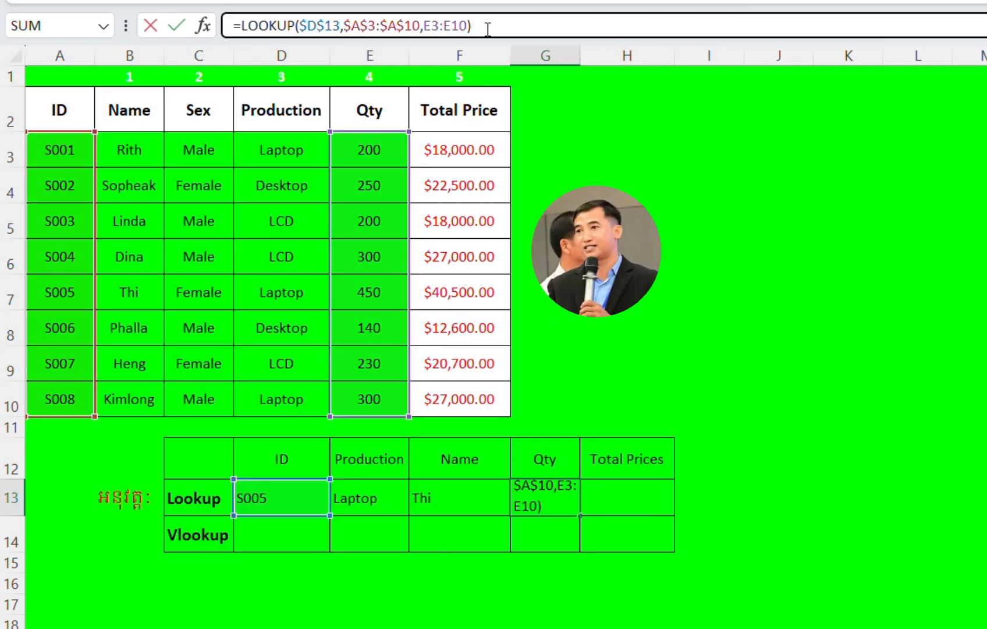
{"action": "key", "text": "shift+Left"}
{"action": "key", "text": "shift+Left"}
{"action": "key", "text": "shift+Left"}
{"action": "key", "text": "shift+Left"}
{"action": "key", "text": "shift+Left"}
{"action": "key", "text": "shift+Left"}
{"action": "key", "text": "shift+Left"}
{"action": "key", "text": "shift+Left"}
{"action": "key", "text": "shift+Left"}
{"action": "key", "text": "shift+Left"}
{"action": "key", "text": "shift+Left"}
{"action": "key", "text": "shift+Left"}
{"action": "key", "text": "shift+Left"}
{"action": "key", "text": "shift+Left"}
{"action": "key", "text": "shift+Left"}
{"action": "key", "text": "shift+Left"}
{"action": "key", "text": "shift+Left"}
{"action": "key", "text": "shift+Left"}
{"action": "key", "text": "shift+Left"}
{"action": "key", "text": "shift+Left"}
{"action": "key", "text": "ctrl+c"}
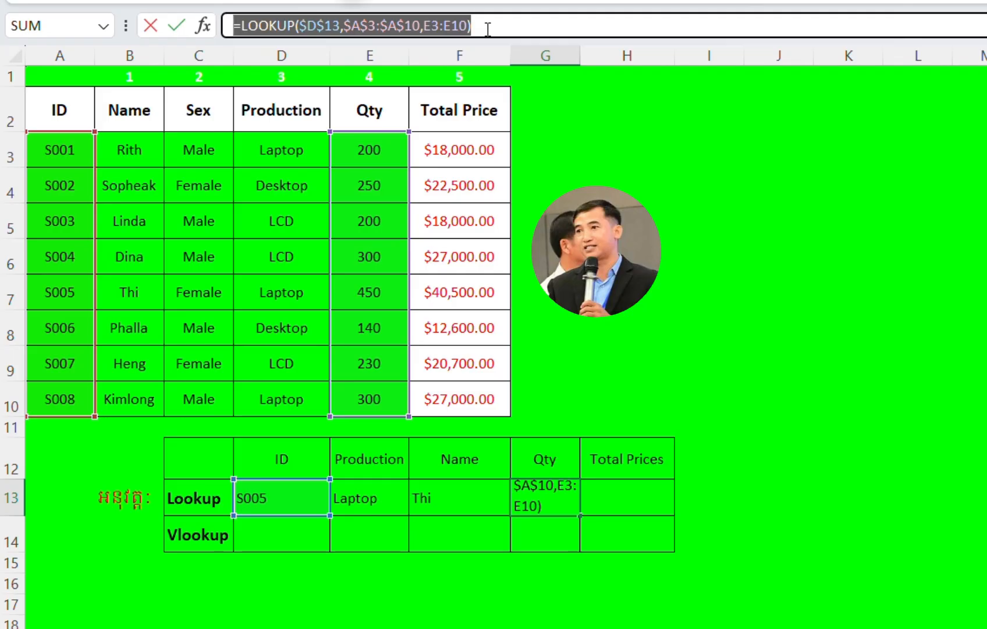
{"action": "key", "text": "Tab"}
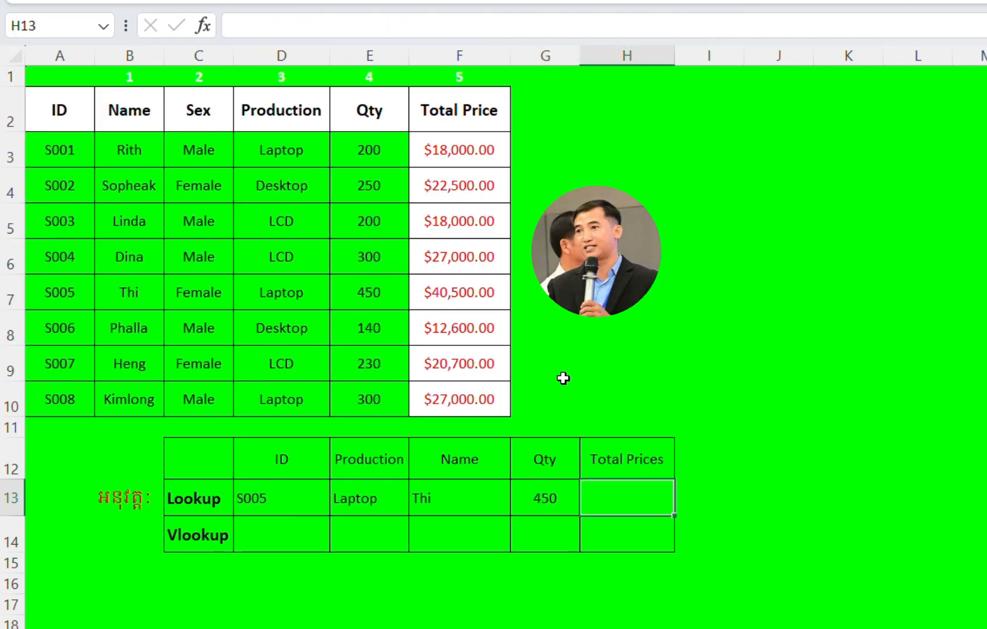
{"action": "left_click", "coordinate": [337, 26]}
{"action": "key", "text": "ctrl+v"}
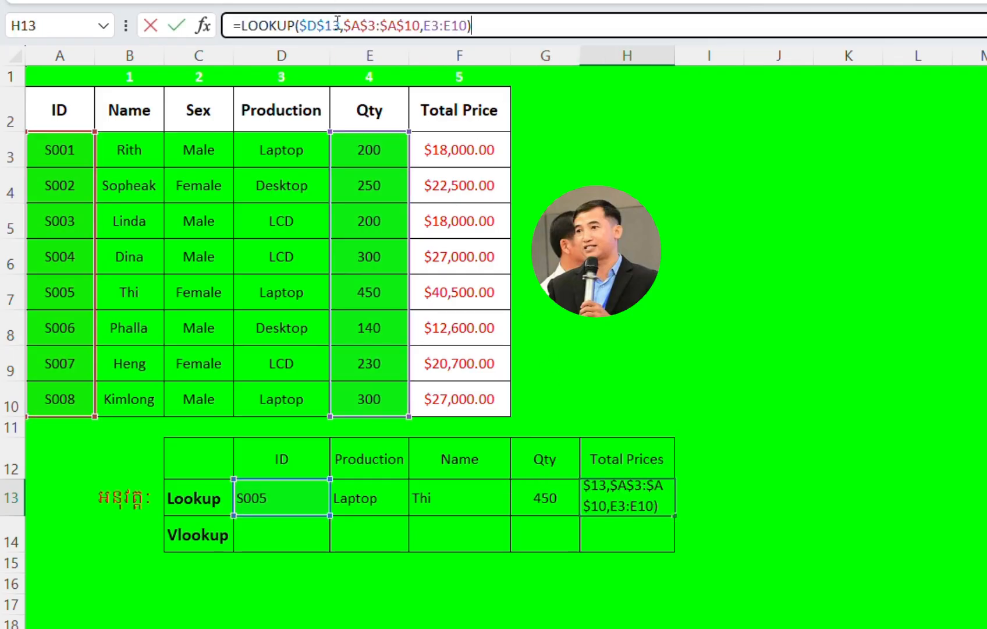
Step: Replace the result vector in the H13 formula with the absolute Total Price range $F$3:$F$10 and format the cell as dollar accounting
{"action": "left_click", "coordinate": [467, 26]}
{"action": "key", "text": "BackSpace"}
{"action": "key", "text": "BackSpace"}
{"action": "key", "text": "BackSpace"}
{"action": "key", "text": "BackSpace"}
{"action": "key", "text": "BackSpace"}
{"action": "key", "text": "BackSpace"}
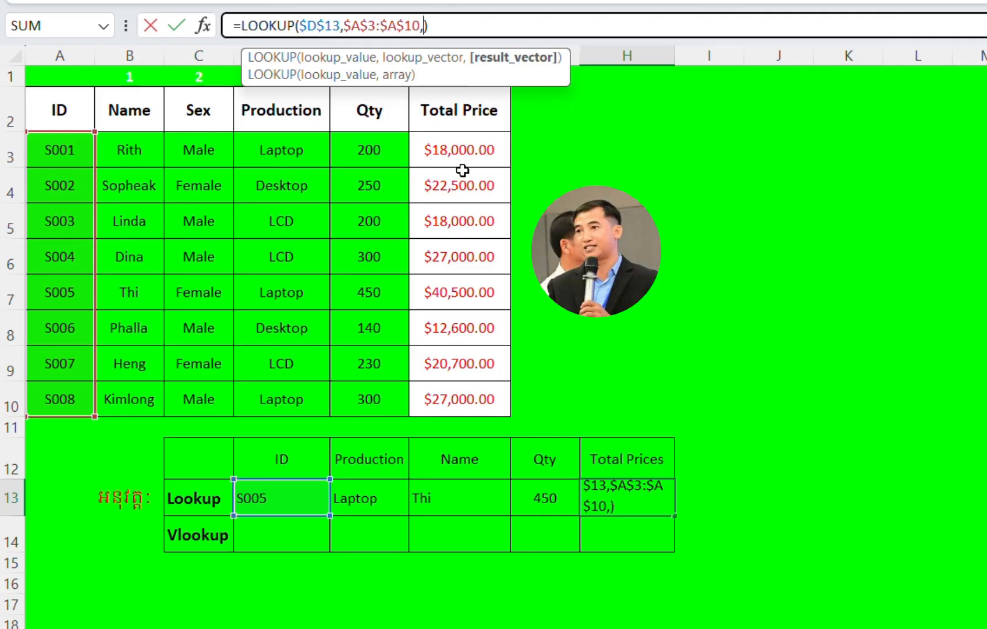
{"action": "left_click_drag", "start_coordinate": [452, 152], "coordinate": [459, 402]}
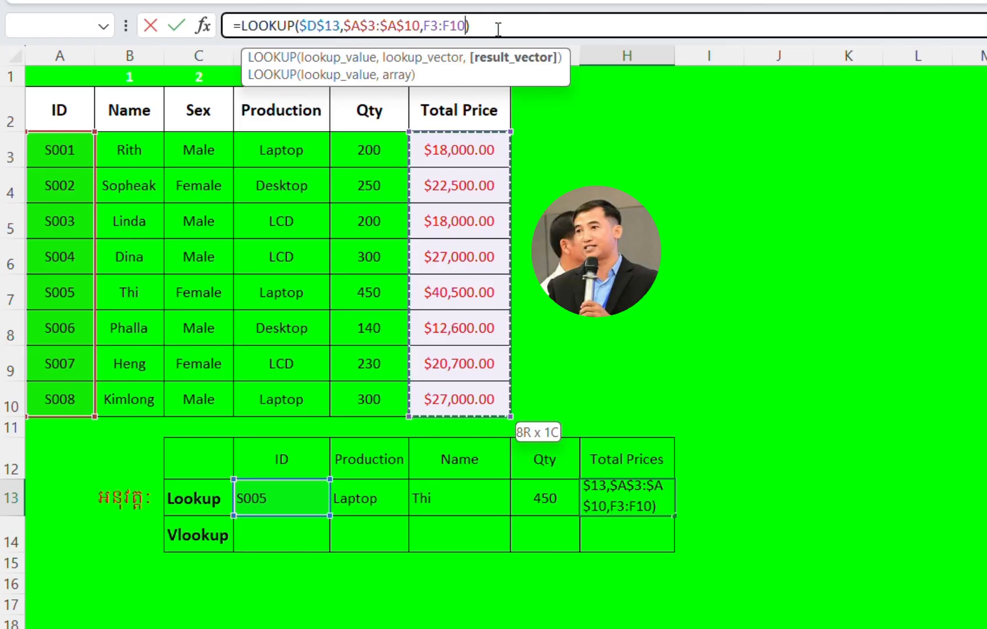
{"action": "key", "text": "F4"}
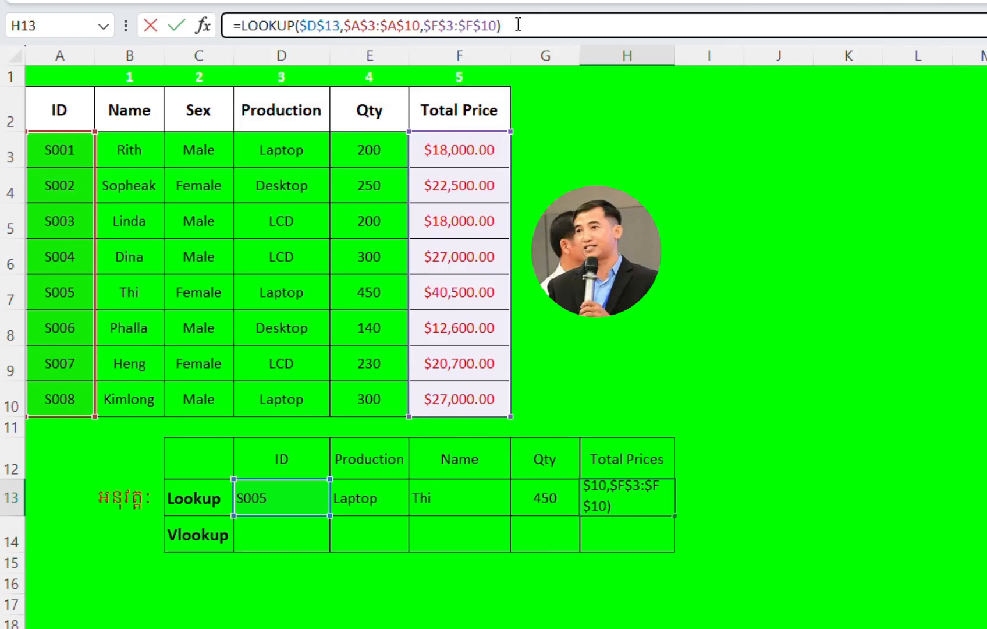
{"action": "key", "text": "Return"}
{"action": "left_click", "coordinate": [624, 494]}
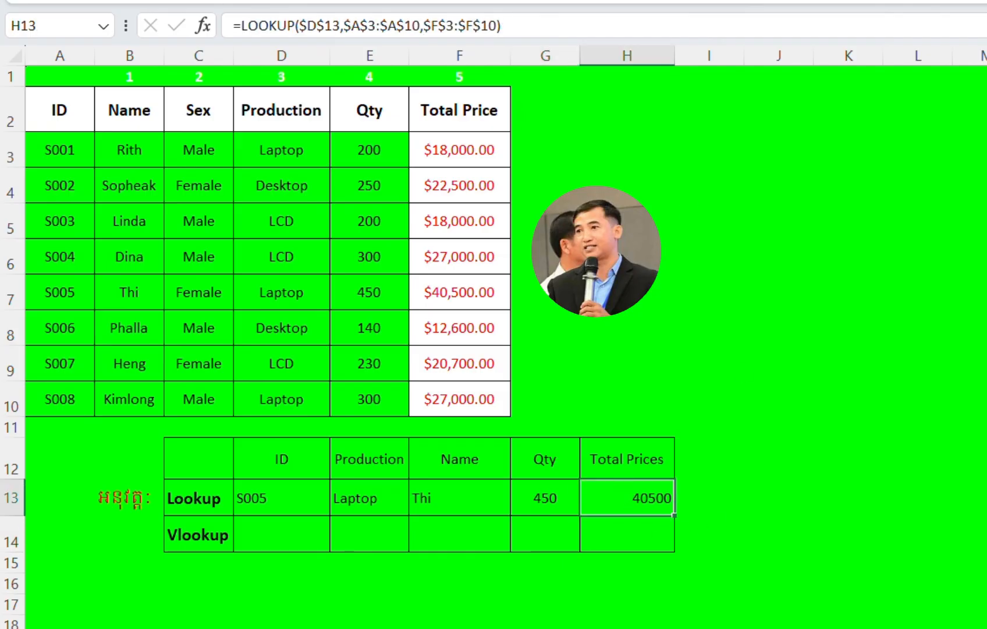
{"action": "left_click", "coordinate": [699, 2]}
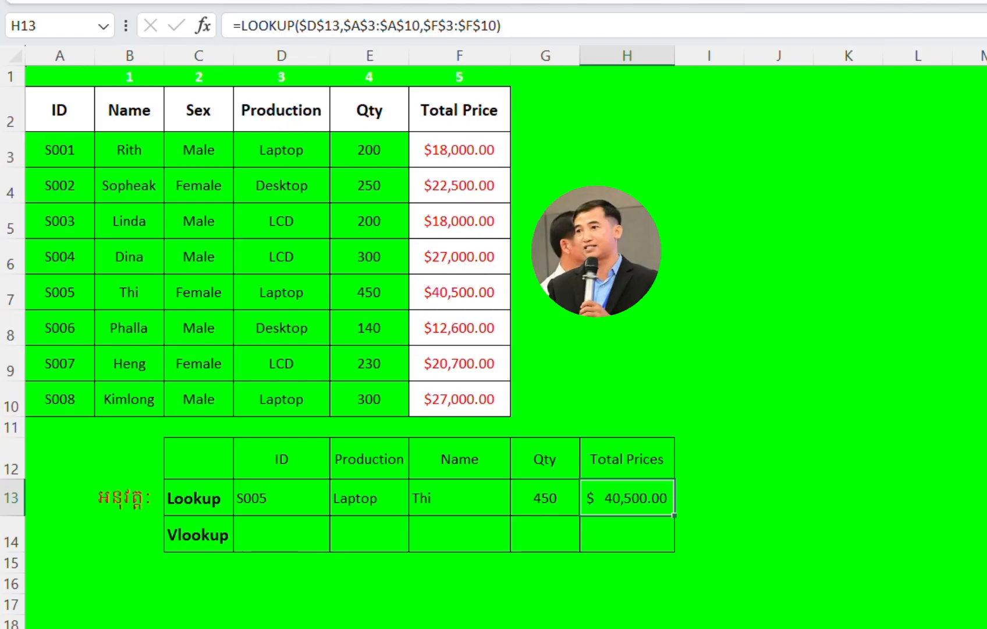
Step: Compare each Lookup row result for ID S005 with the matching record in row 7 of the data table
{"action": "left_click", "coordinate": [274, 495]}
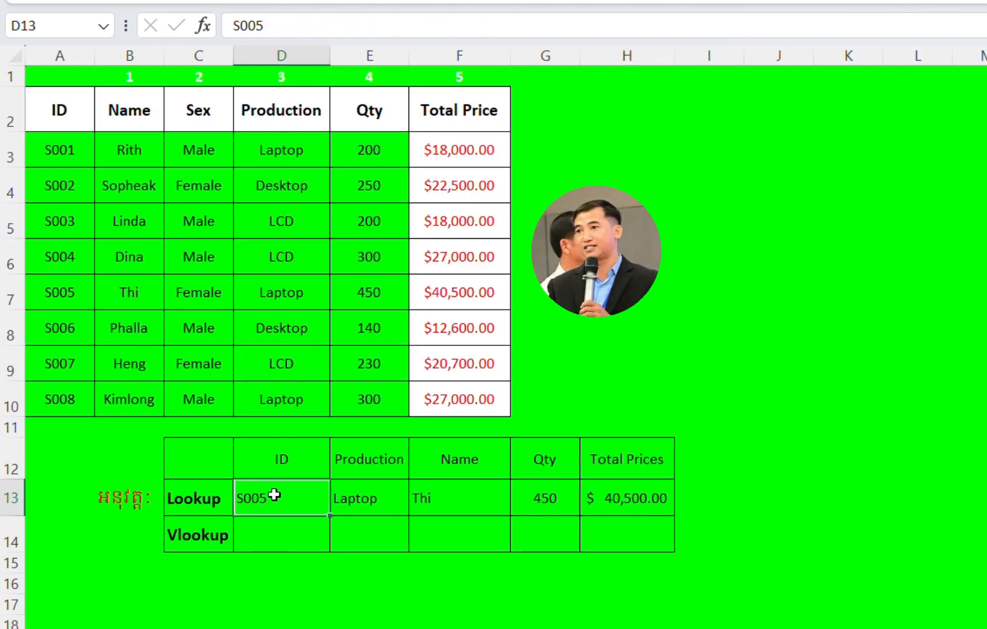
{"action": "key", "text": "Right"}
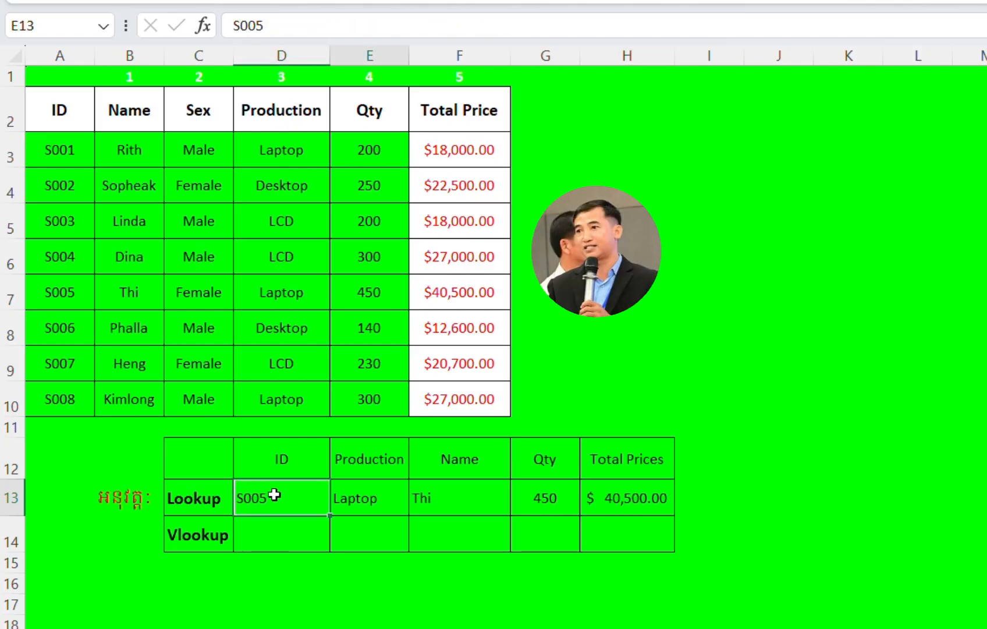
{"action": "key", "text": "Left"}
{"action": "key", "text": "Right"}
{"action": "key", "text": "Right"}
{"action": "key", "text": "Right"}
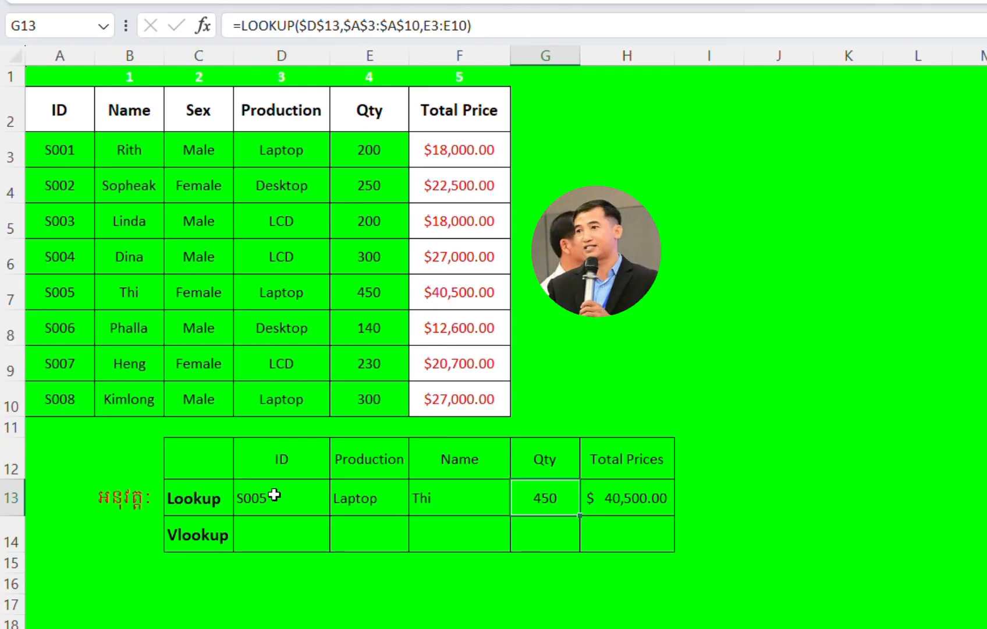
{"action": "key", "text": "Right"}
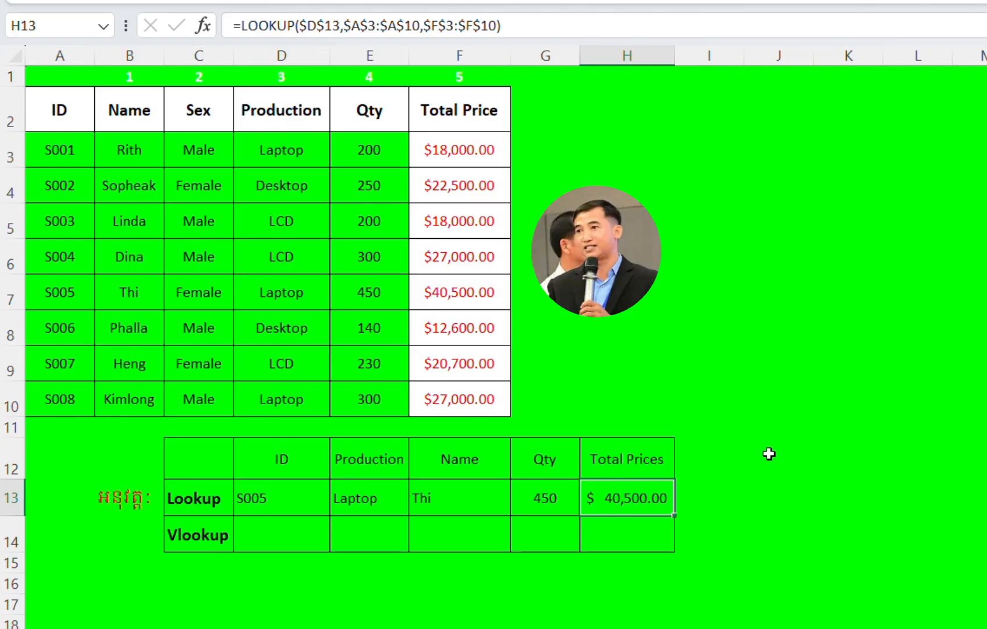
{"action": "left_click", "coordinate": [5, 291]}
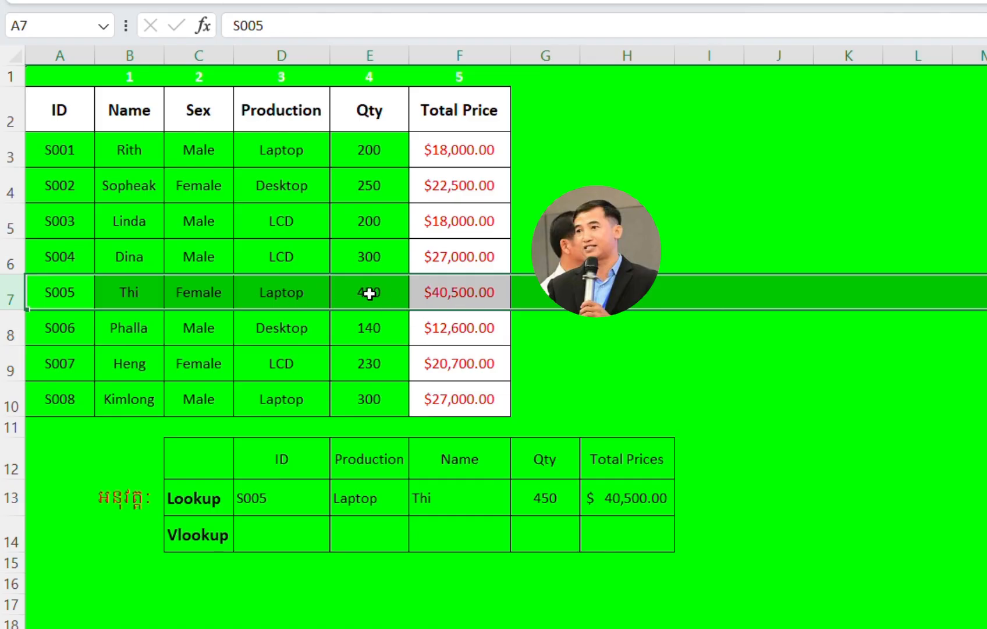
{"action": "left_click", "coordinate": [457, 298]}
Step: Set the lookup ID in cell D13 to S007
{"action": "left_click", "coordinate": [258, 497]}
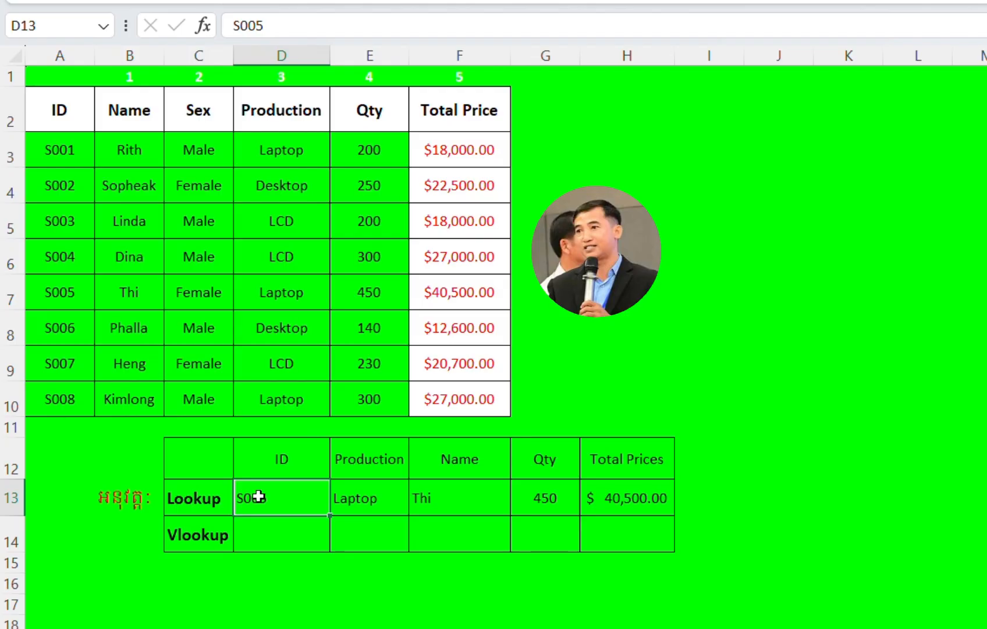
{"action": "type", "text": "S"}
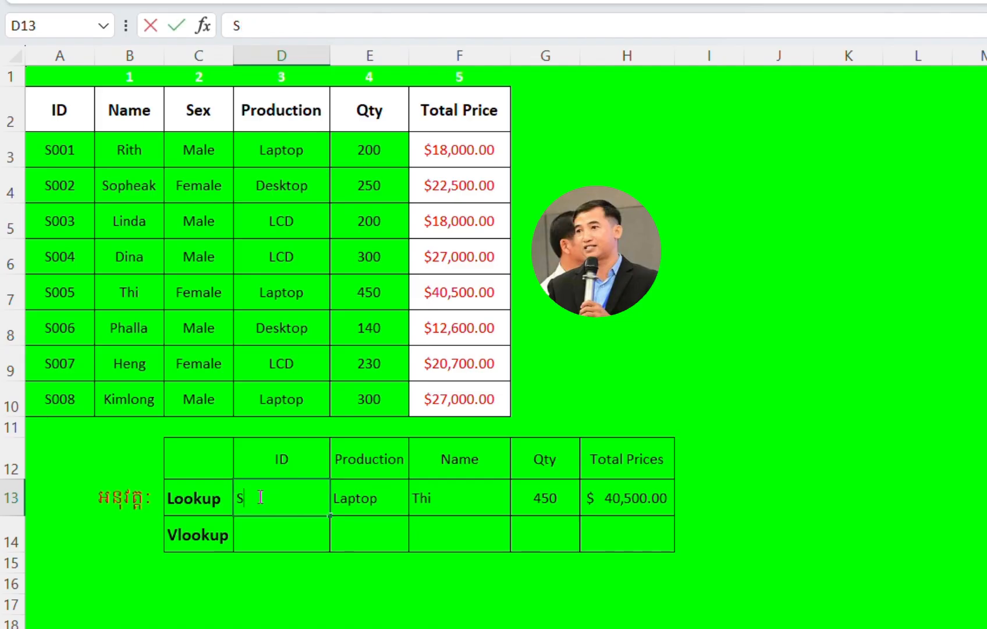
{"action": "type", "text": "007"}
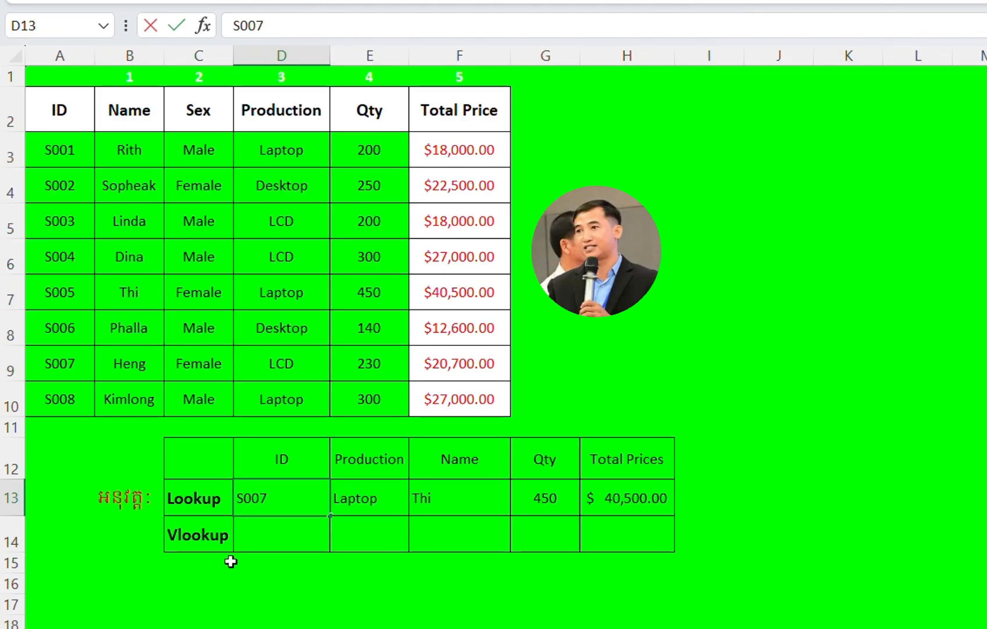
{"action": "key", "text": "Return"}
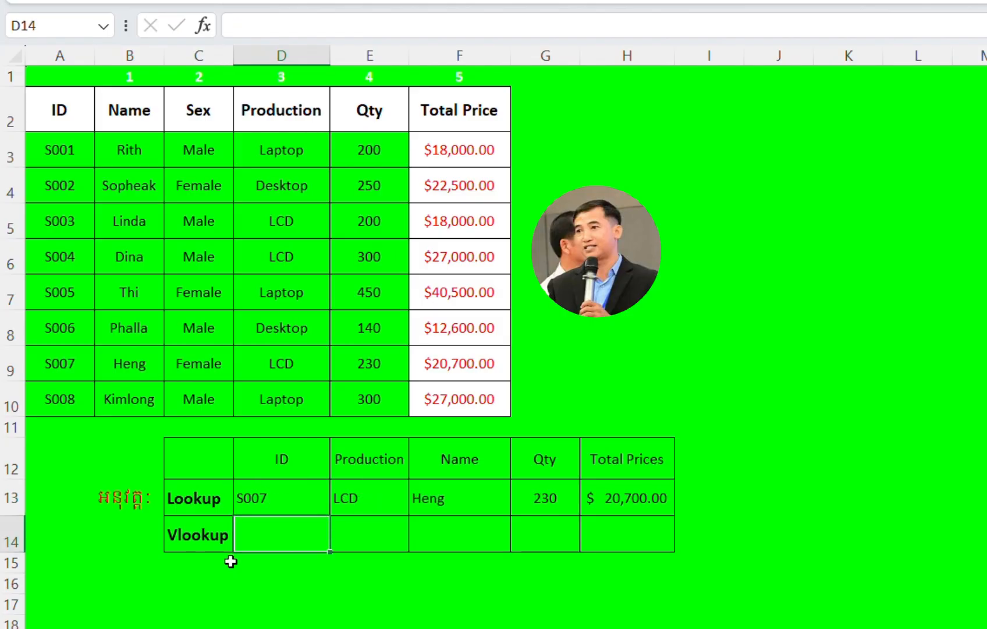
Step: Check the Production, Name, Qty and Total Prices results in the Lookup row for ID S007
{"action": "left_click", "coordinate": [257, 488]}
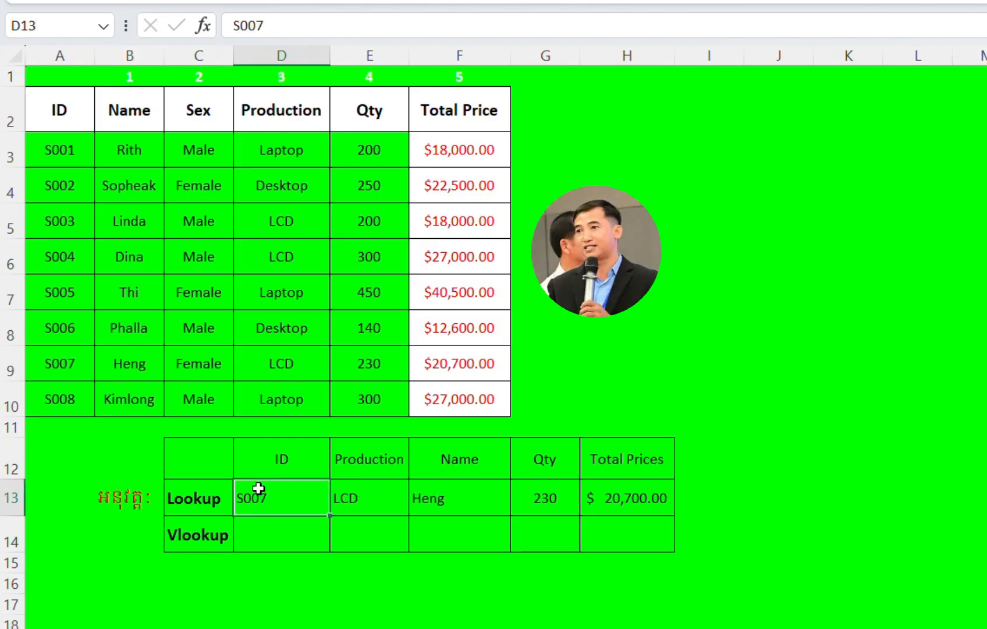
{"action": "left_click", "coordinate": [371, 490]}
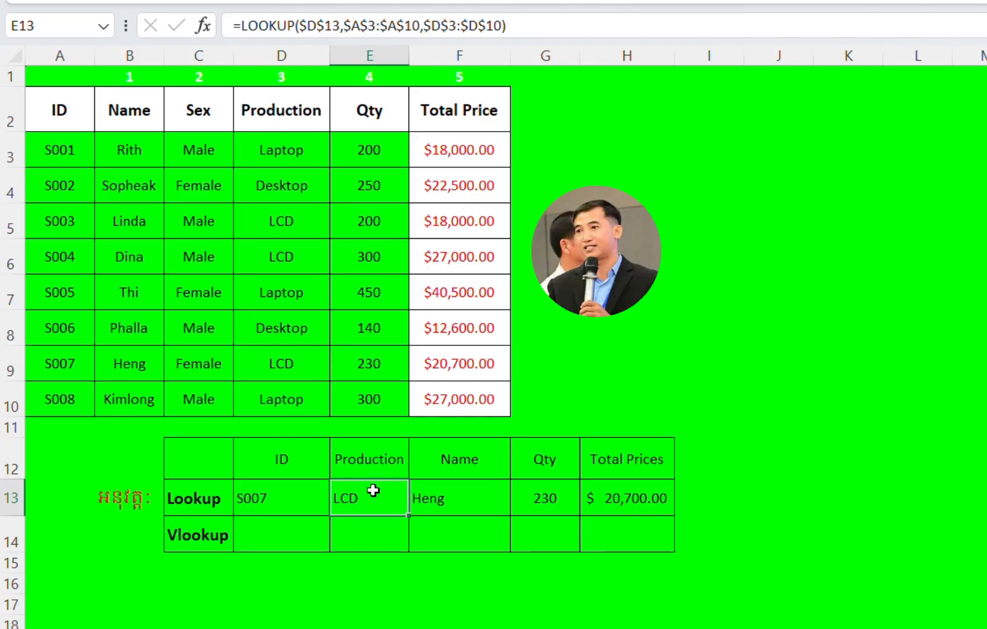
{"action": "left_click", "coordinate": [448, 499]}
{"action": "left_click", "coordinate": [558, 499]}
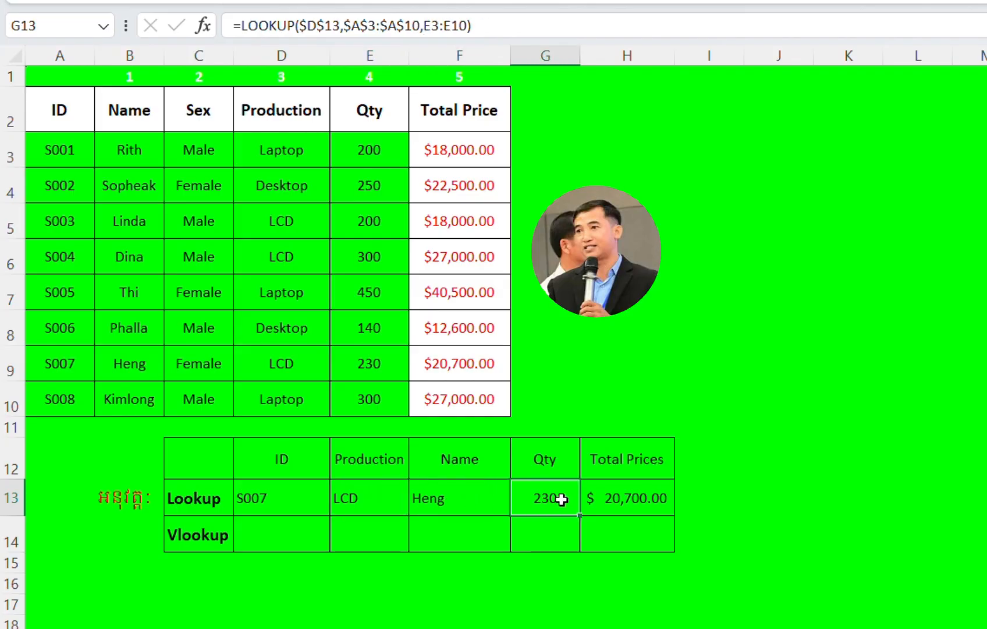
{"action": "left_click", "coordinate": [607, 498]}
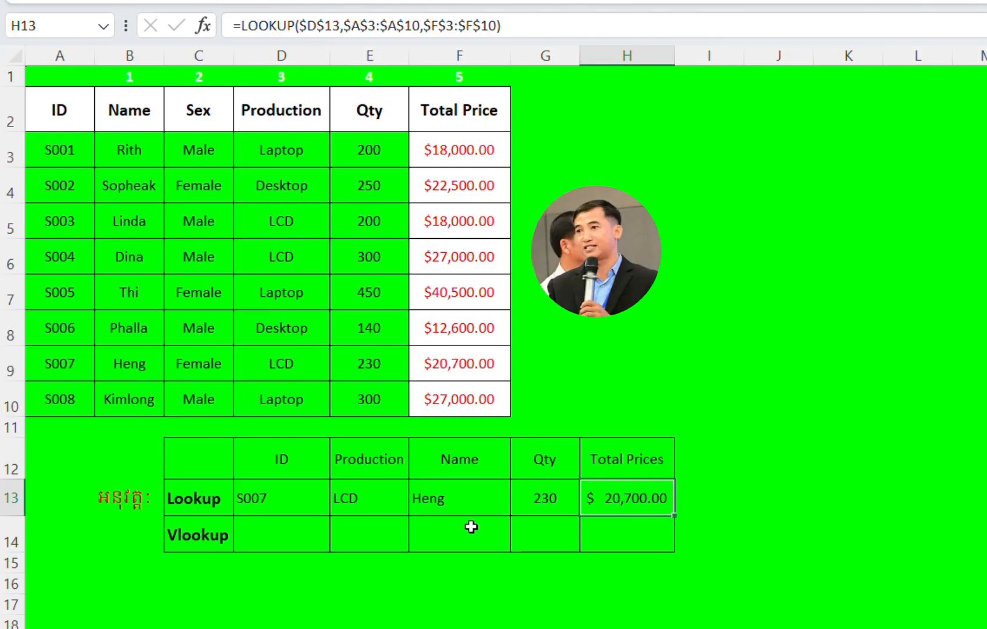
{"action": "left_click", "coordinate": [271, 494]}
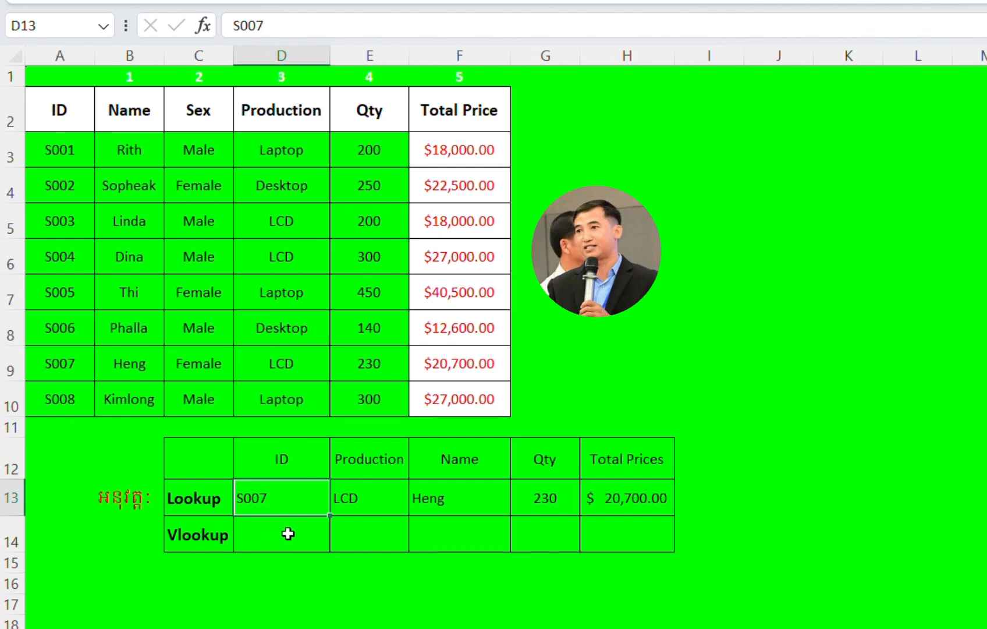
{"action": "left_click", "coordinate": [256, 538]}
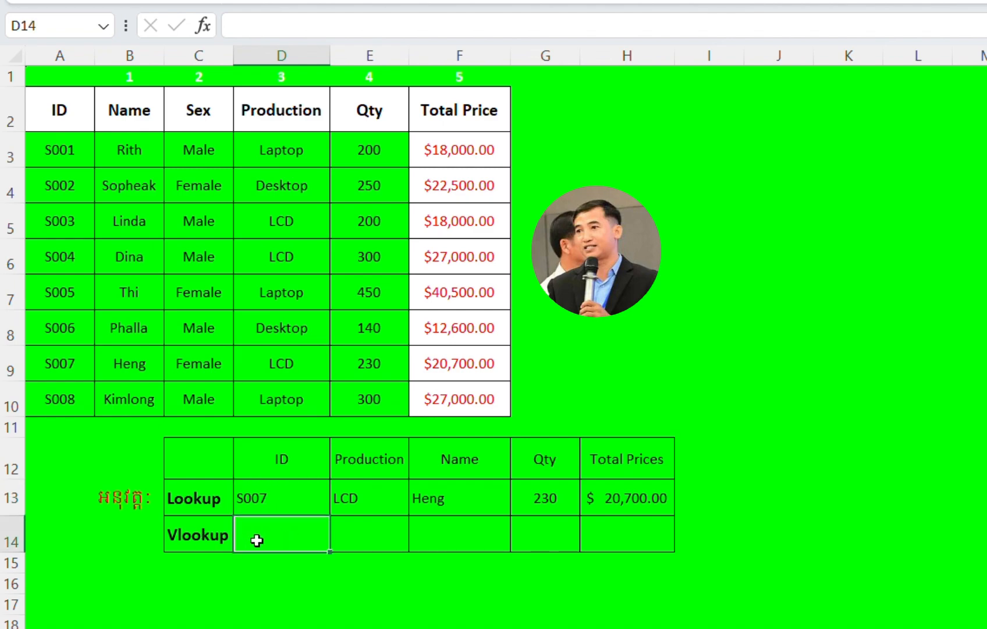